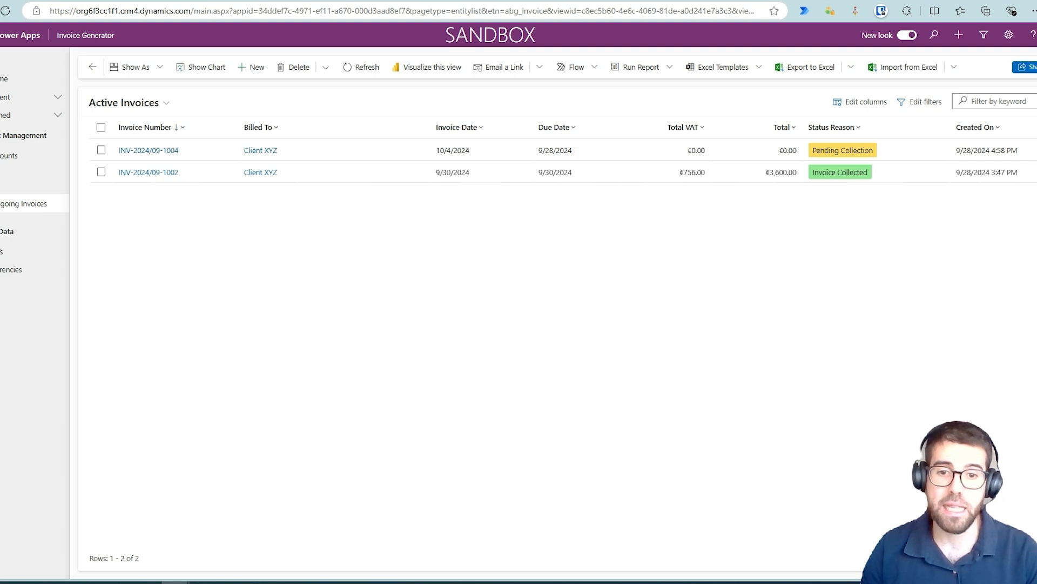
# Create a new outgoing invoice billed to Client XYZ, with both the due date and invoice date set to 9/28/2024
pyautogui.click(258, 74)
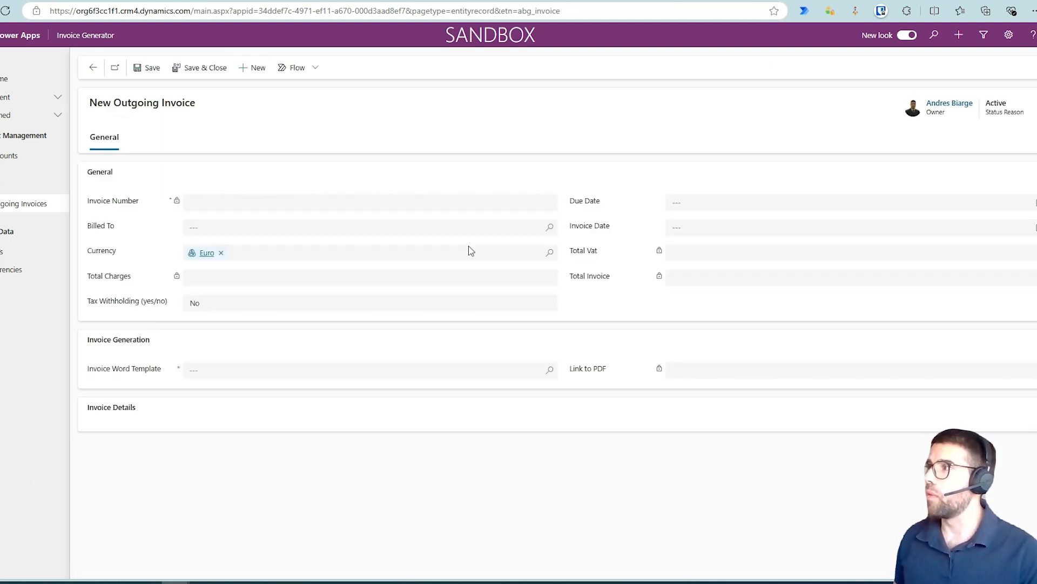
pyautogui.click(550, 227)
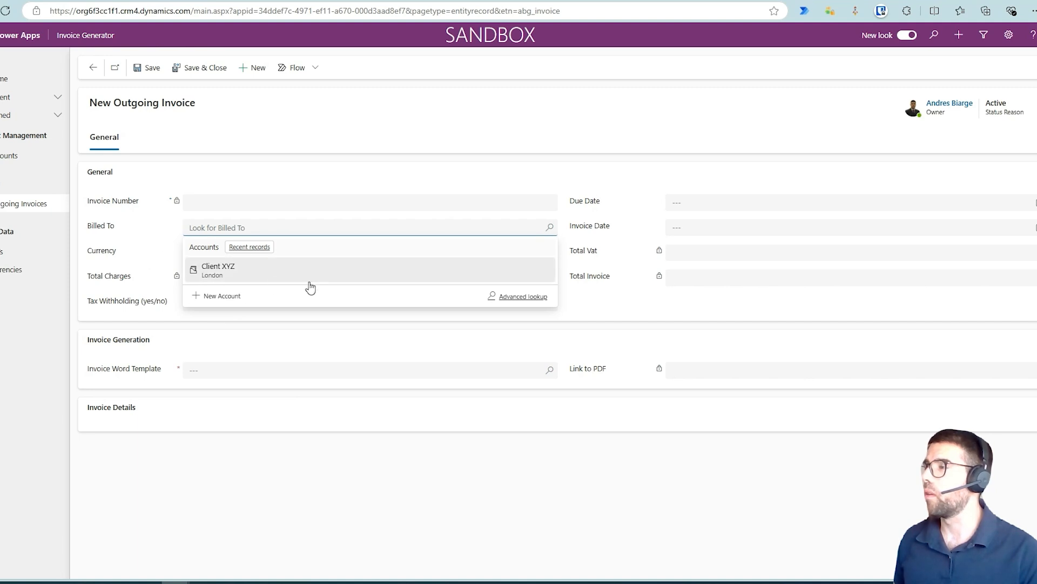
pyautogui.click(231, 270)
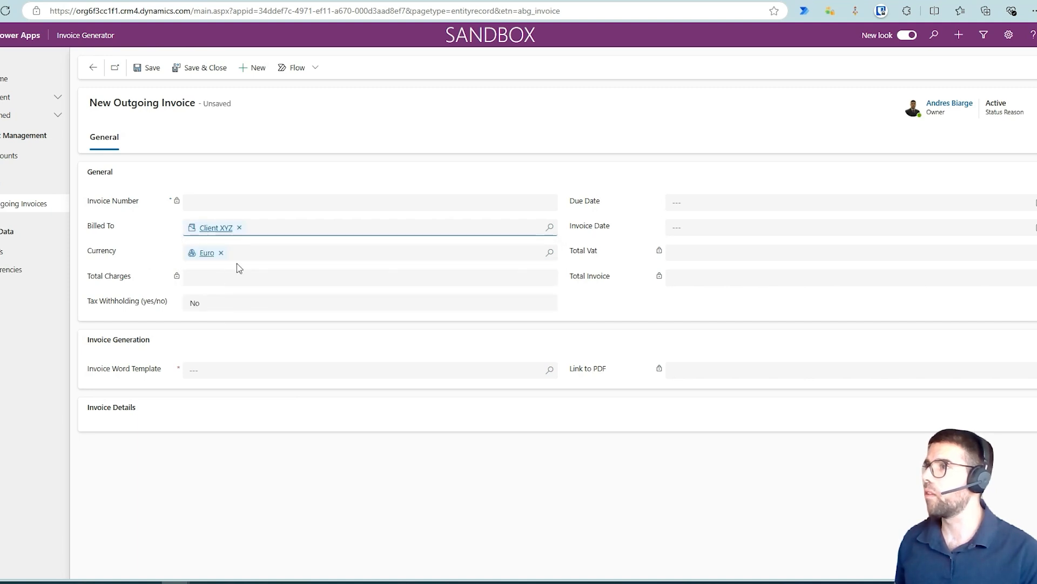
pyautogui.click(1032, 205)
pyautogui.click(766, 300)
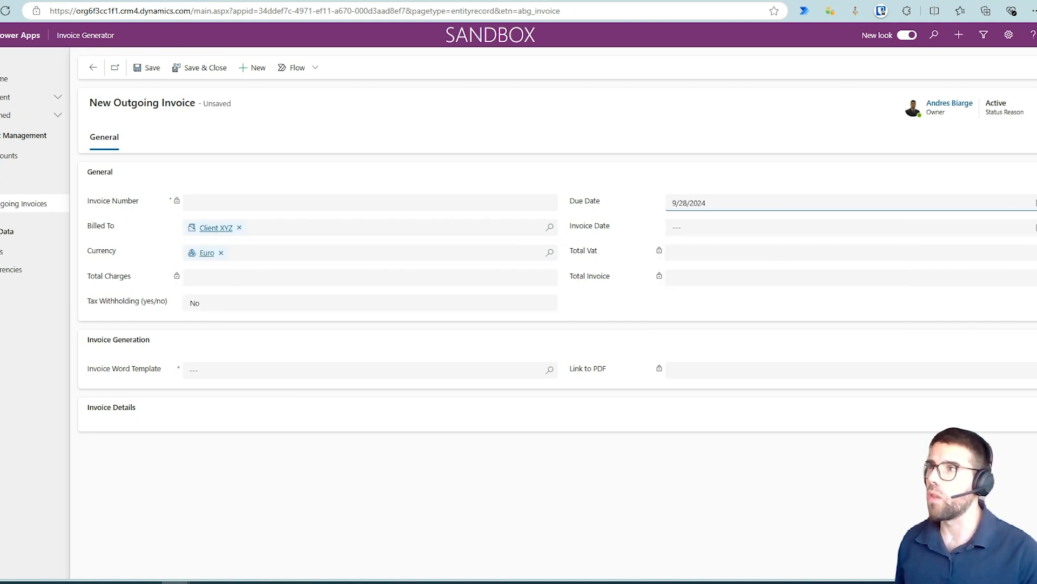
pyautogui.click(1032, 227)
pyautogui.click(766, 325)
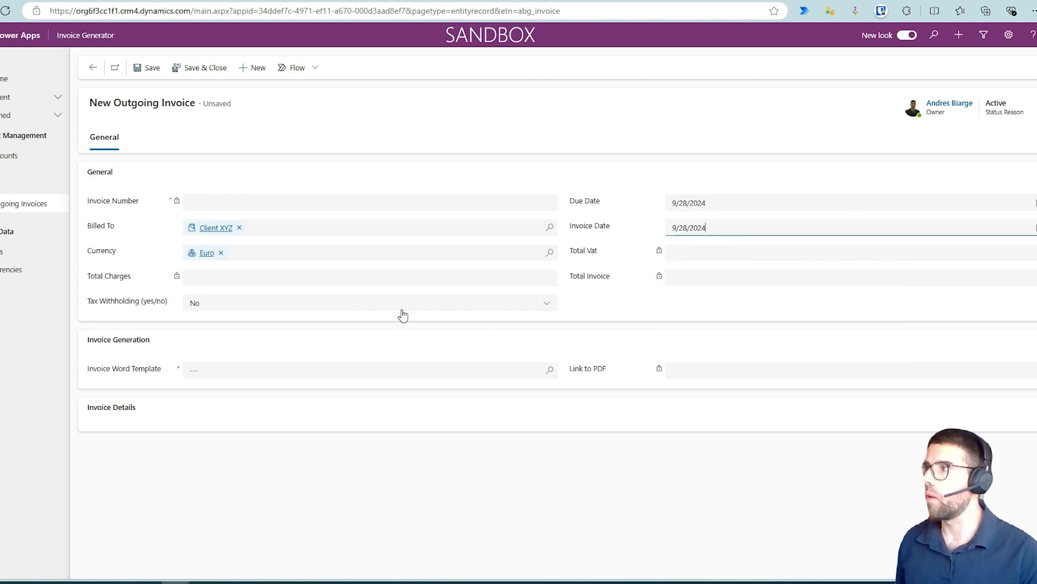
# Keep tax withholding at No, assign the UK - Invoice Template as the Word template, and save the invoice
pyautogui.click(268, 309)
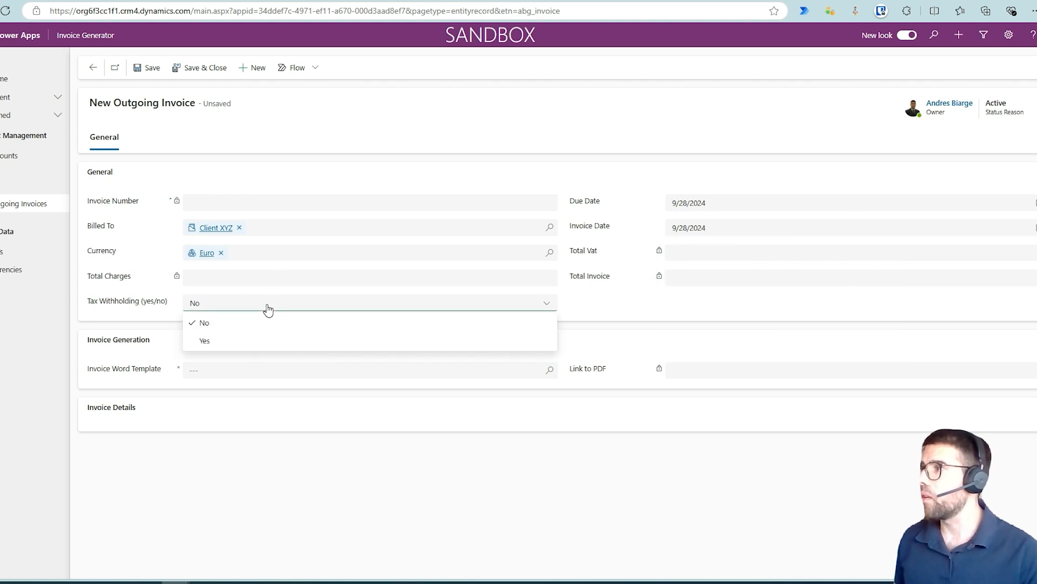
pyautogui.click(268, 309)
pyautogui.click(551, 374)
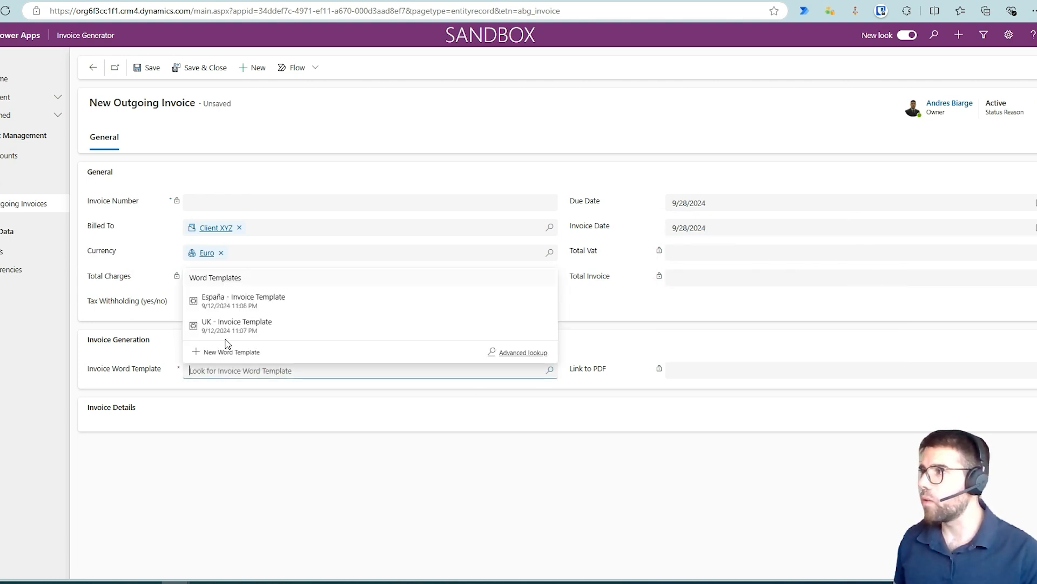
pyautogui.click(246, 327)
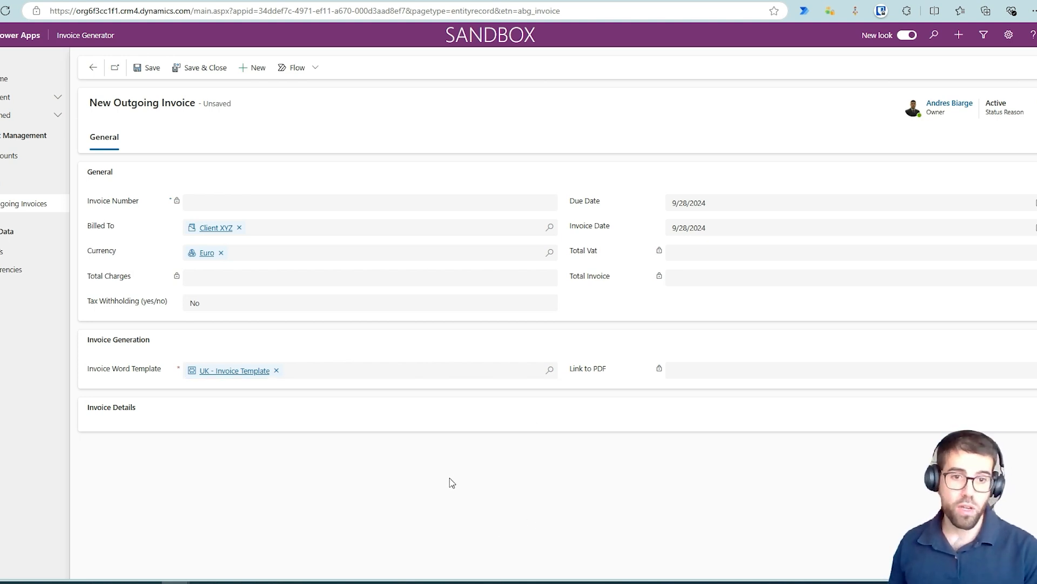
pyautogui.click(142, 68)
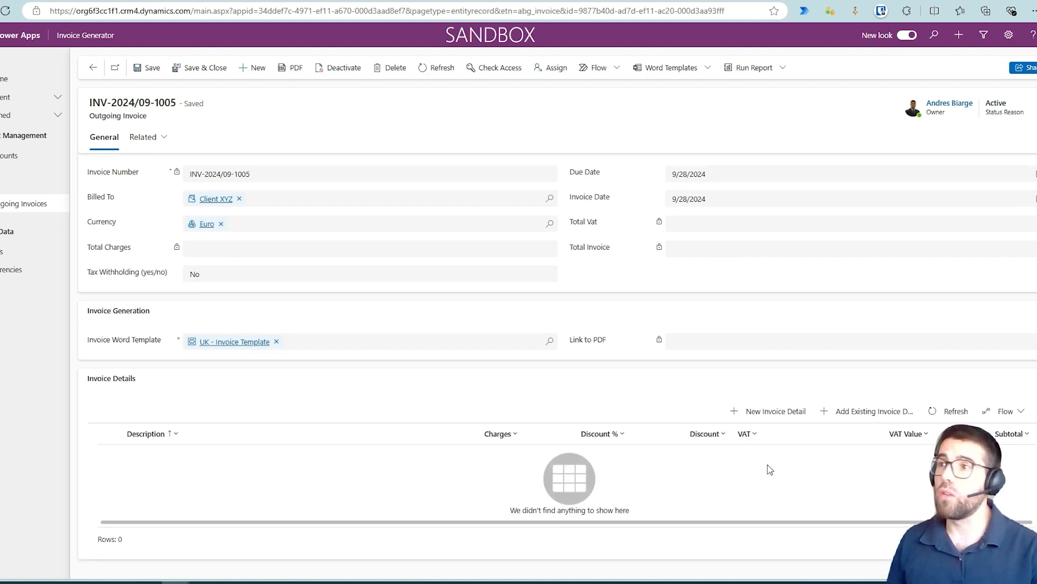
# Add an invoice detail named Consulting with charges of 4000, a 15% discount and 21% VAT, and save it
pyautogui.click(780, 412)
pyautogui.click(939, 98)
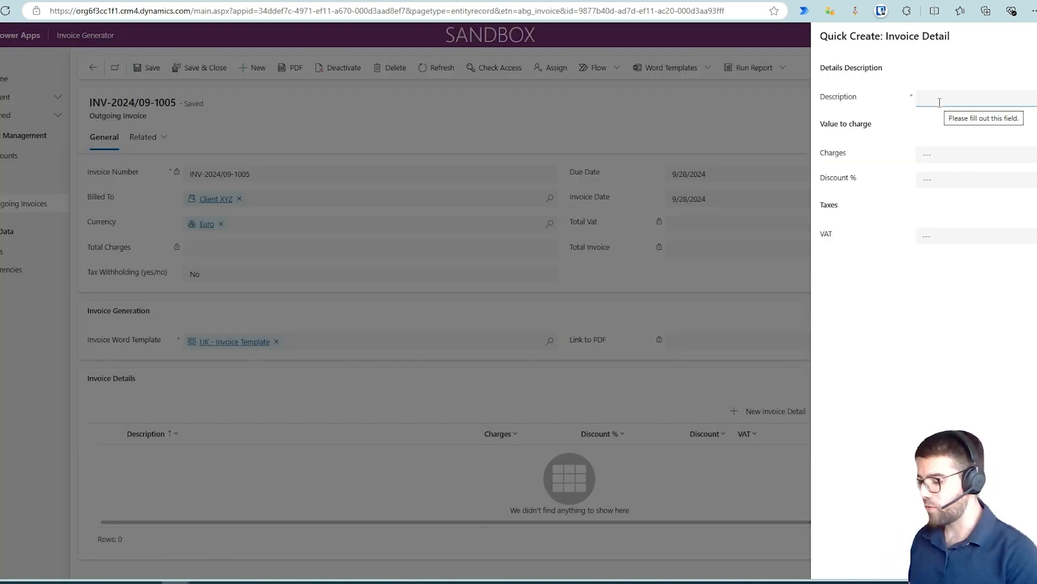
pyautogui.write('Consulting')
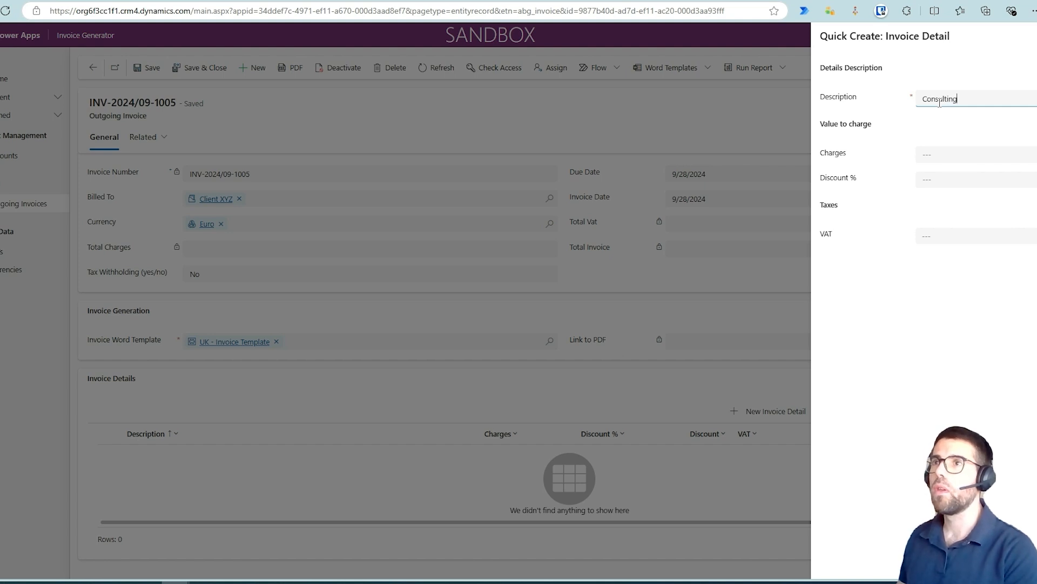
pyautogui.press('Tab')
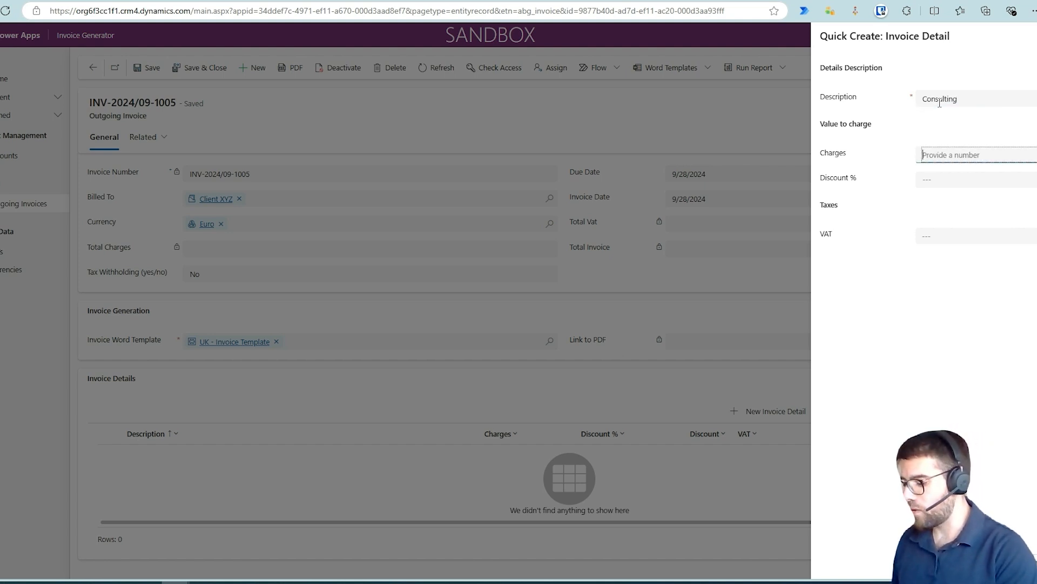
pyautogui.write('4000')
pyautogui.press('Tab')
pyautogui.write('1')
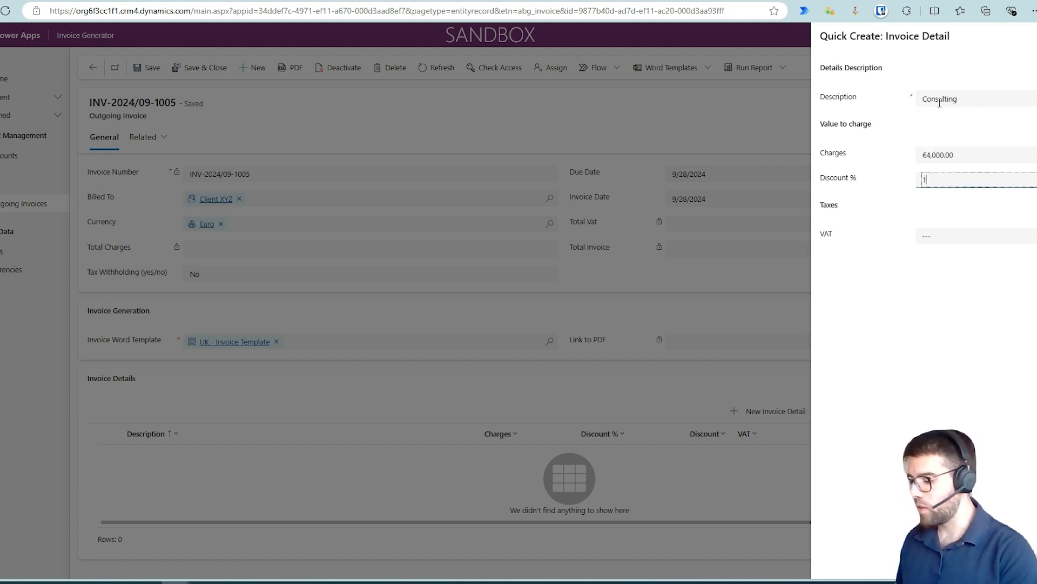
pyautogui.write('5')
pyautogui.click(967, 238)
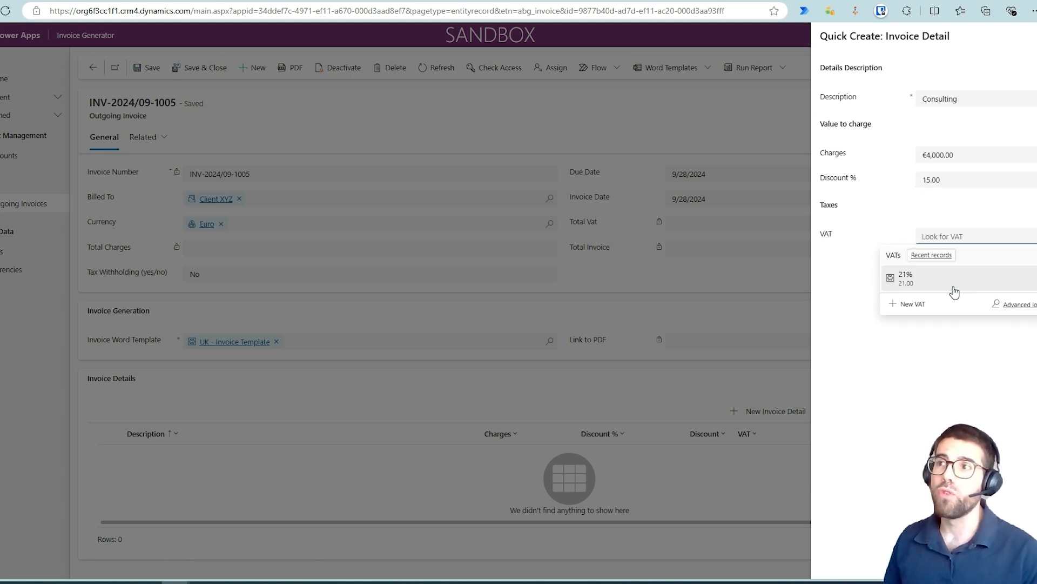
pyautogui.click(954, 292)
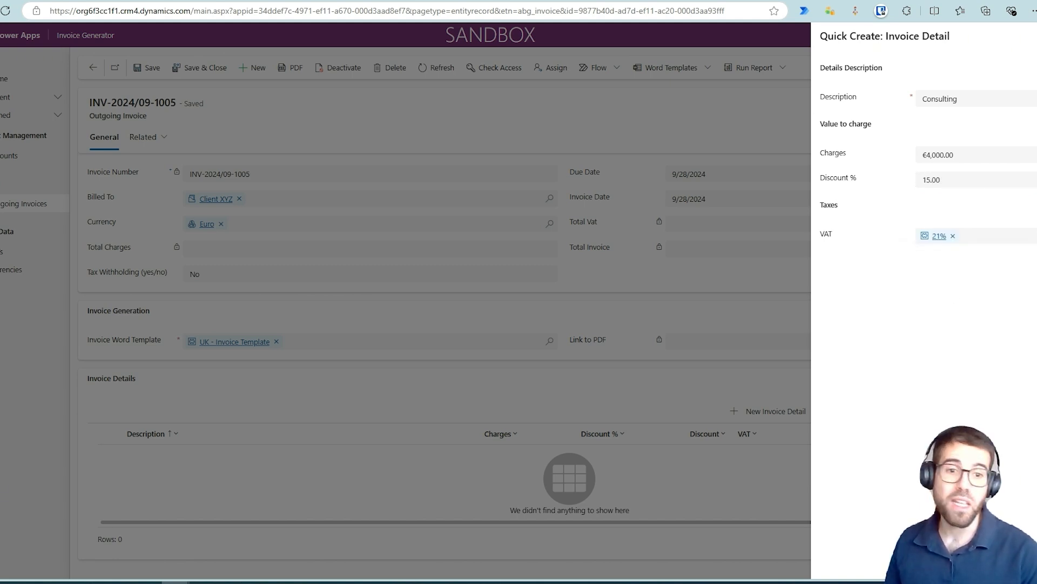
pyautogui.click(999, 564)
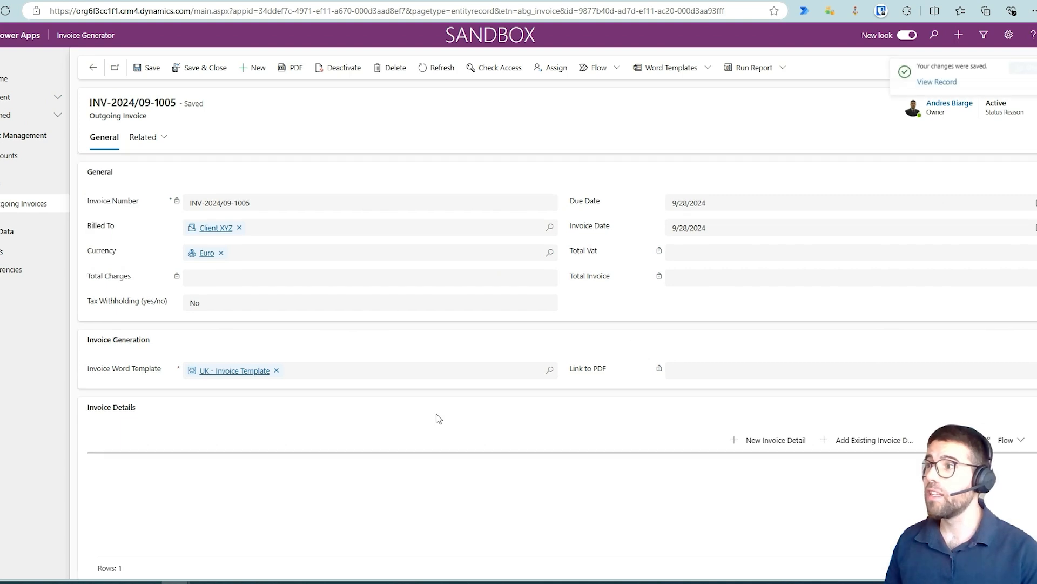
# Add an invoice detail named Development with charges of 4500, a 5% discount and 21% VAT, and save it
pyautogui.click(746, 439)
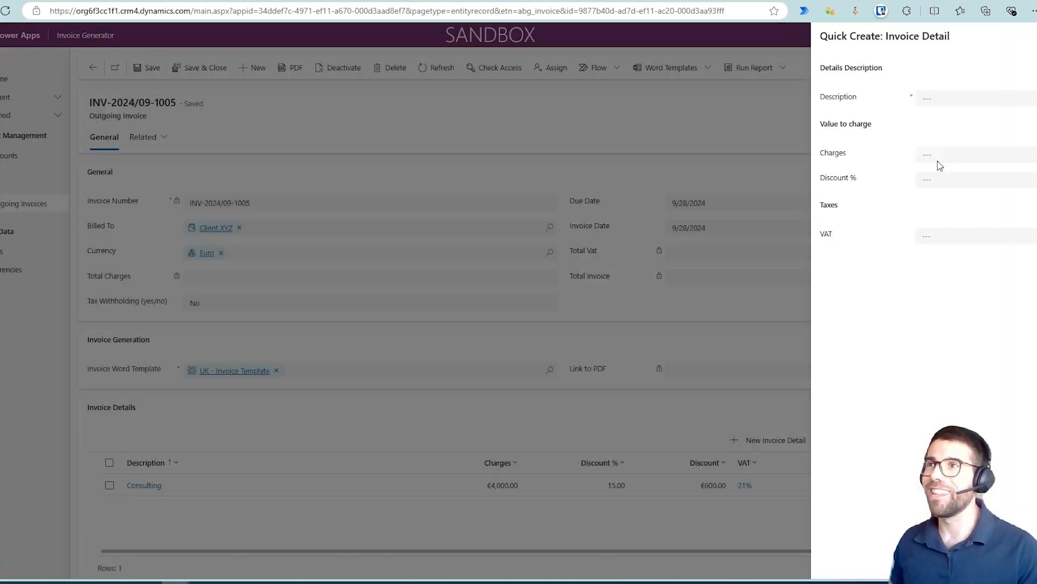
pyautogui.write('D')
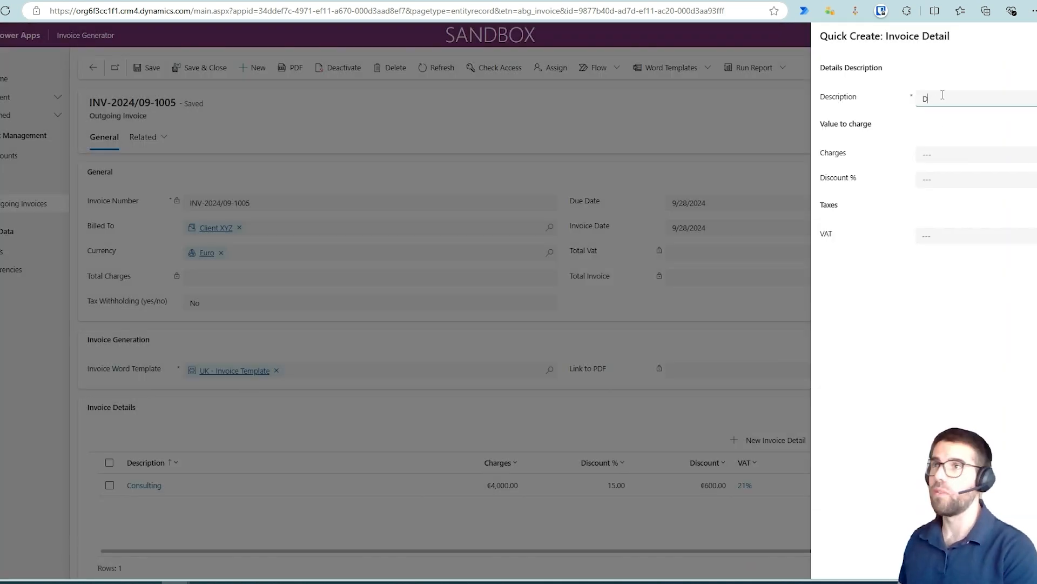
pyautogui.write('evelopment')
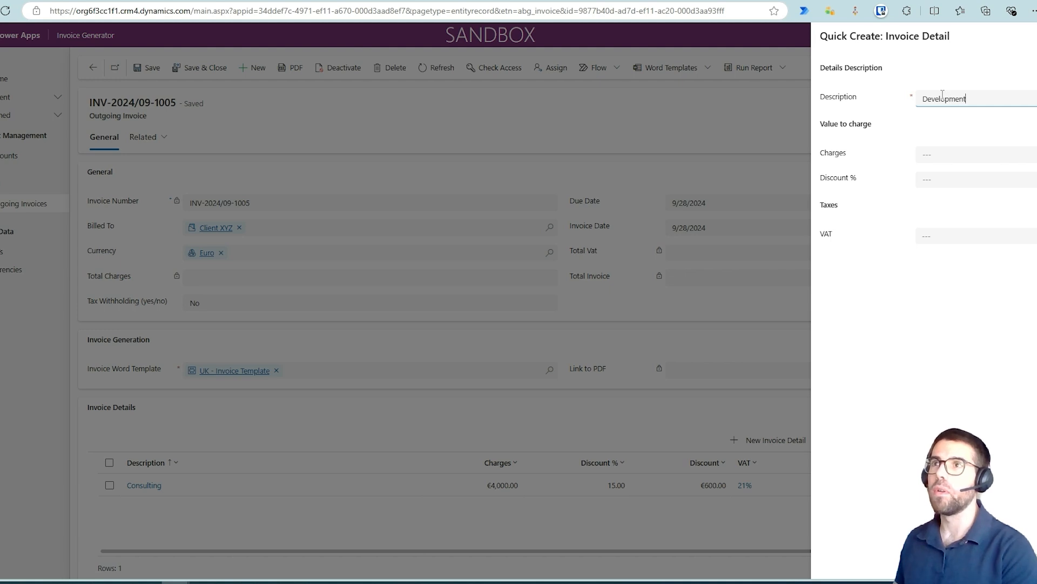
pyautogui.press('Tab')
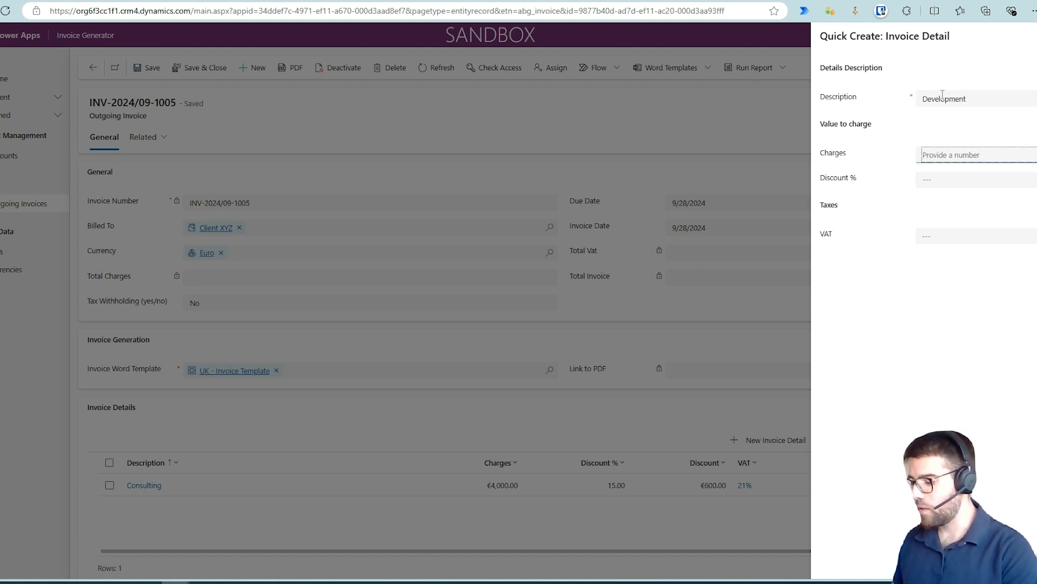
pyautogui.write('4,5')
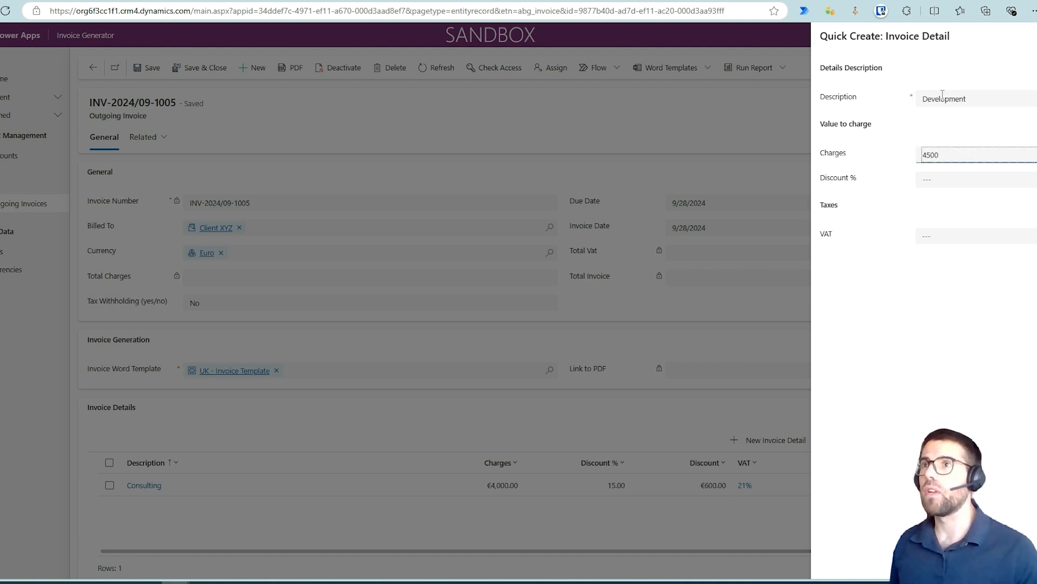
pyautogui.write('00')
pyautogui.click(951, 174)
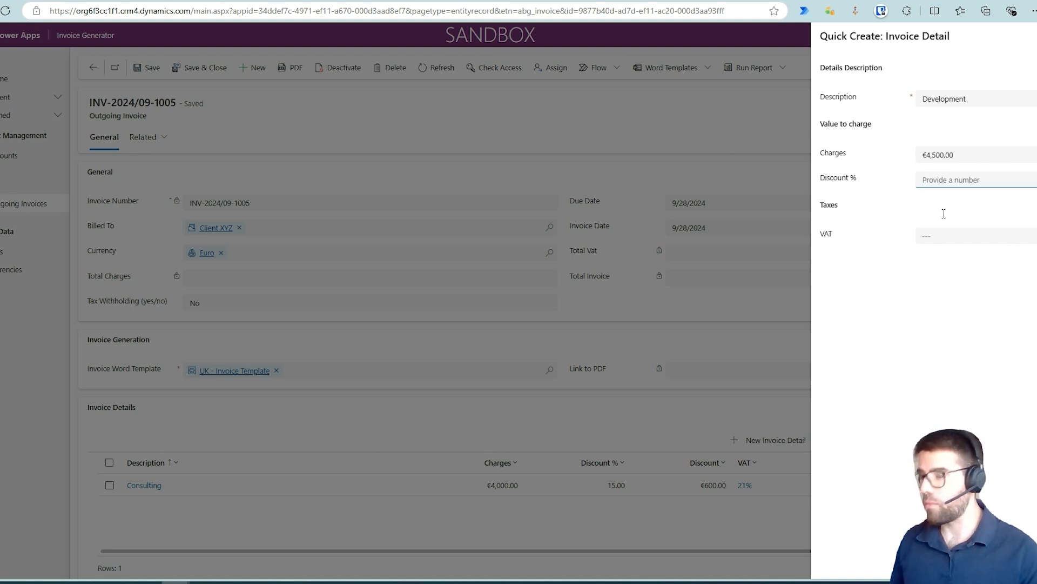
pyautogui.write('5')
pyautogui.press('Tab')
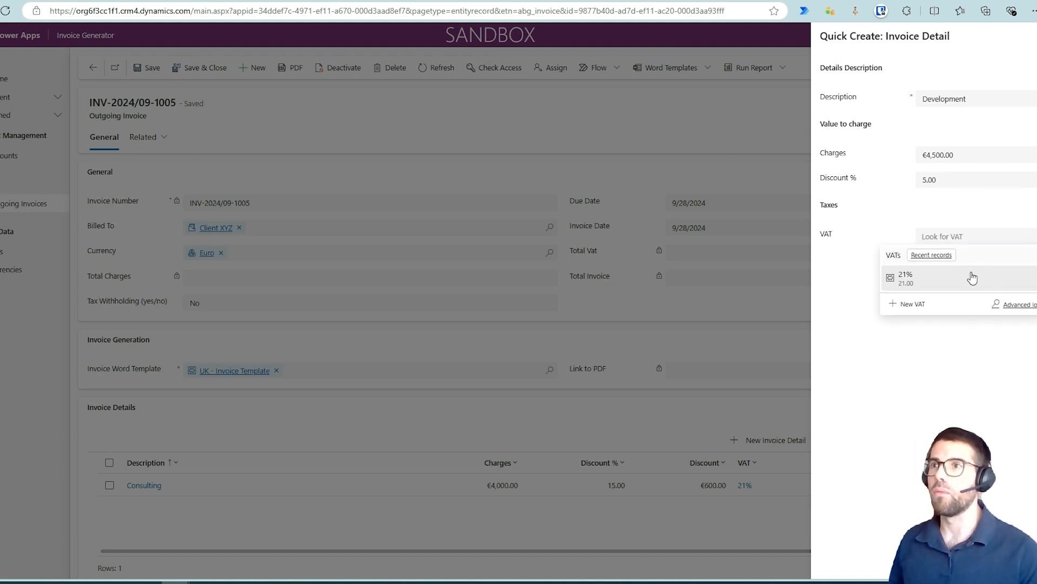
pyautogui.click(972, 277)
pyautogui.click(992, 562)
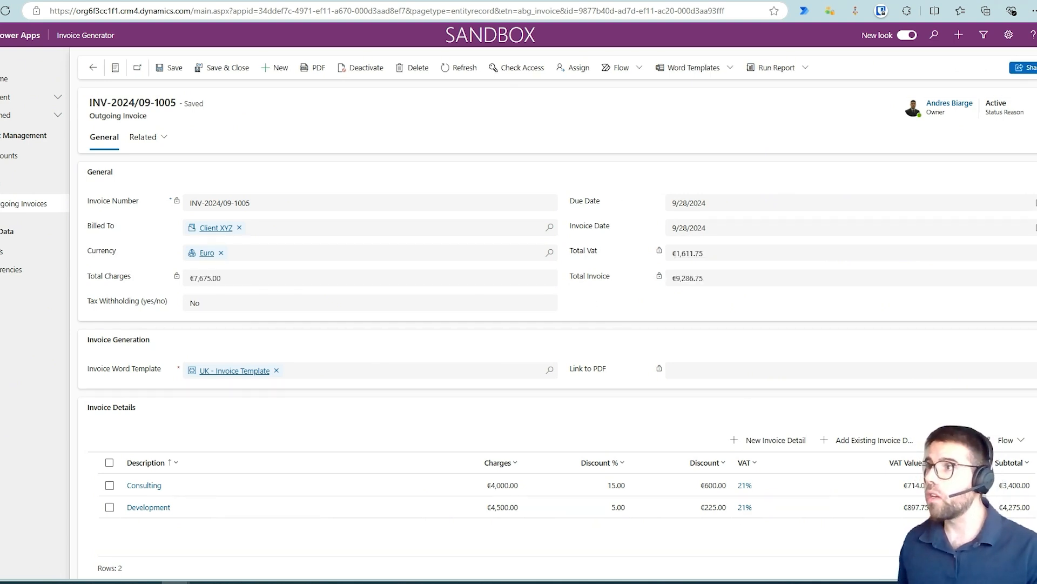
pyautogui.moveTo(560, 241); pyautogui.dragTo(725, 292)
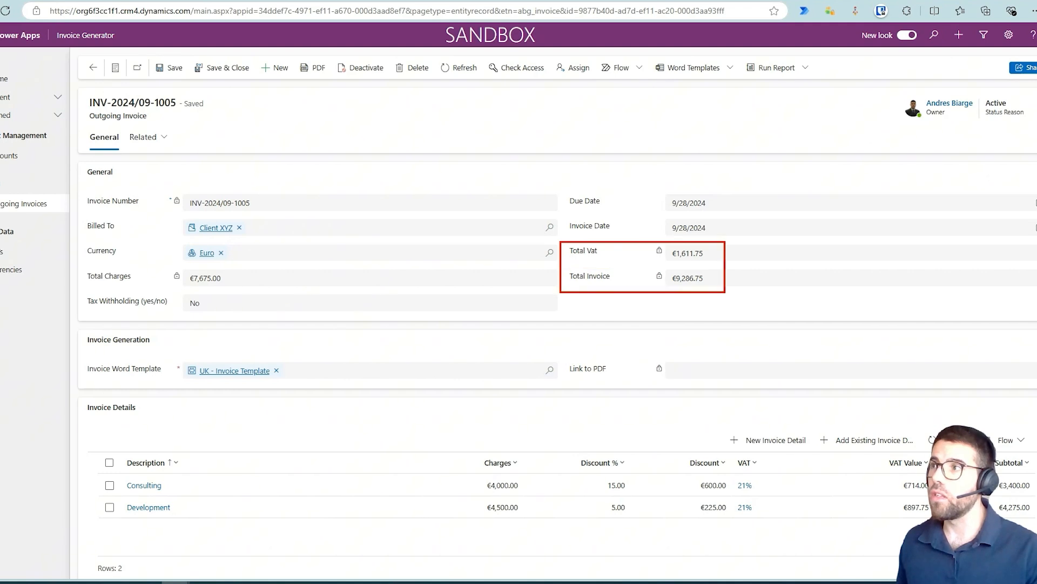
pyautogui.moveTo(83, 269); pyautogui.dragTo(239, 287)
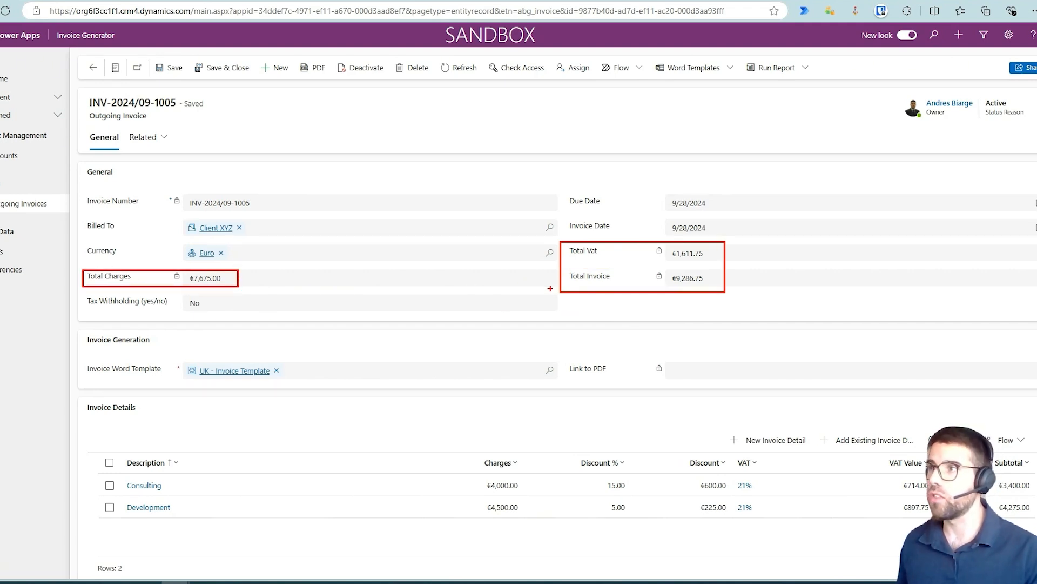
pyautogui.press('Escape')
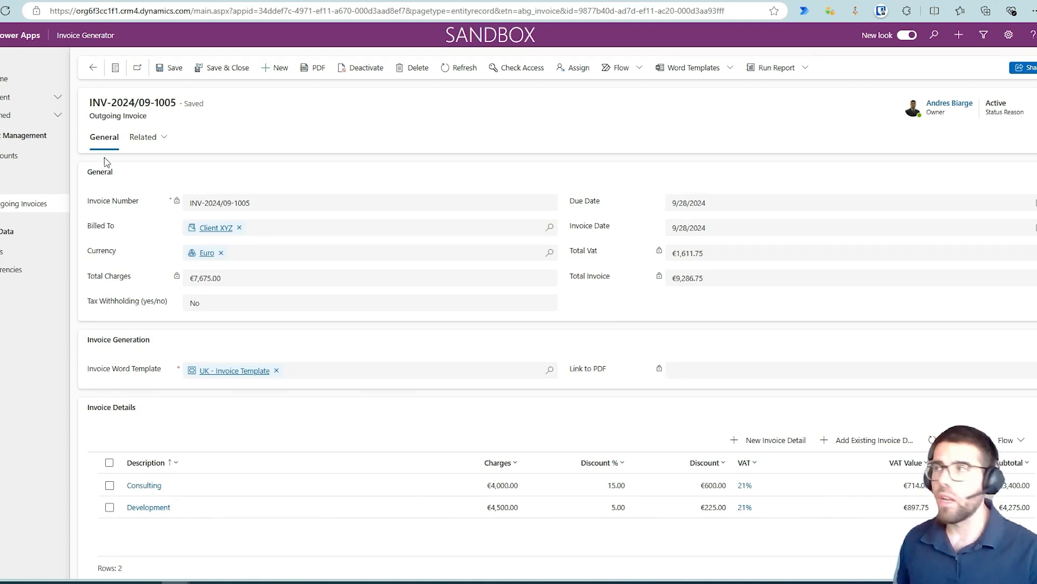
pyautogui.hotkey('ctrl', '2')
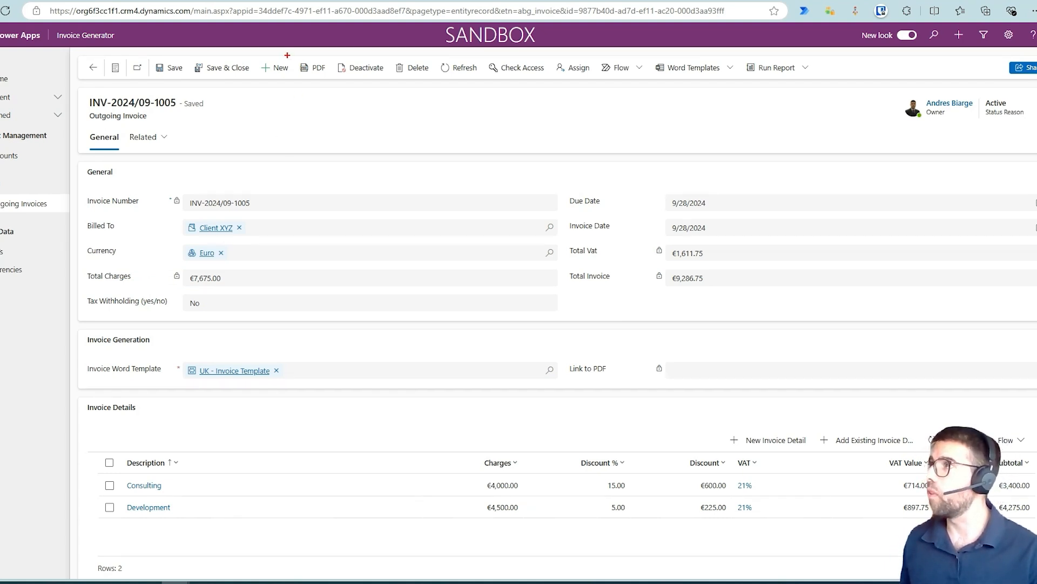
pyautogui.moveTo(291, 57); pyautogui.dragTo(334, 85)
pyautogui.press('Escape')
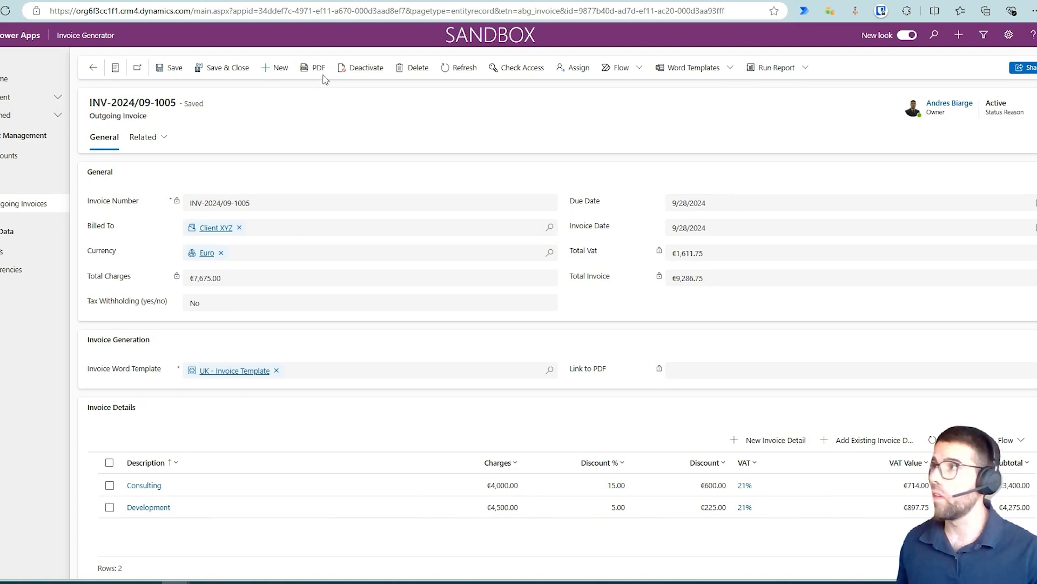
# Generate the invoice's PDF and open the file stored in SharePoint
pyautogui.click(316, 70)
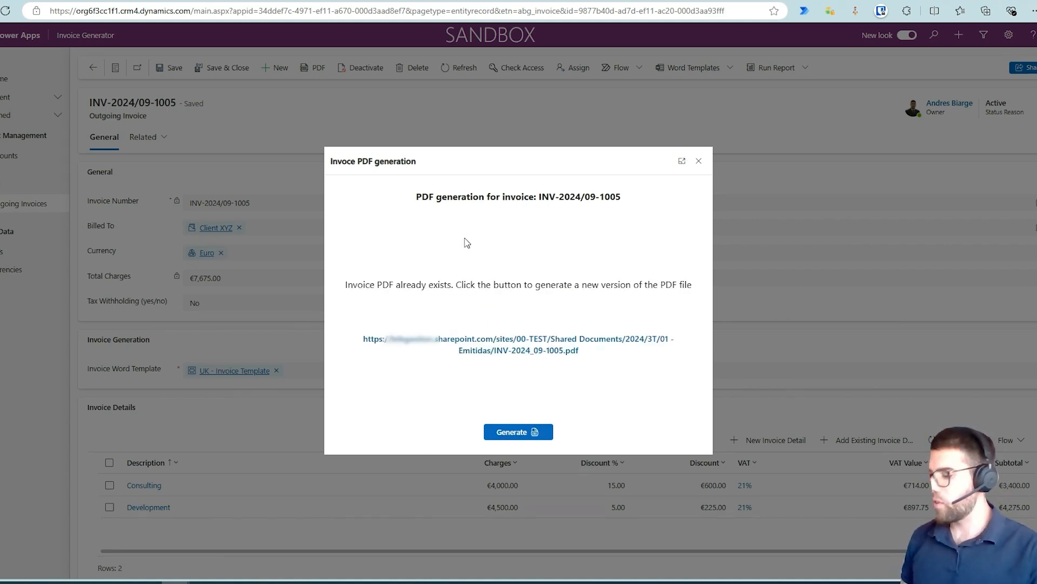
pyautogui.click(503, 352)
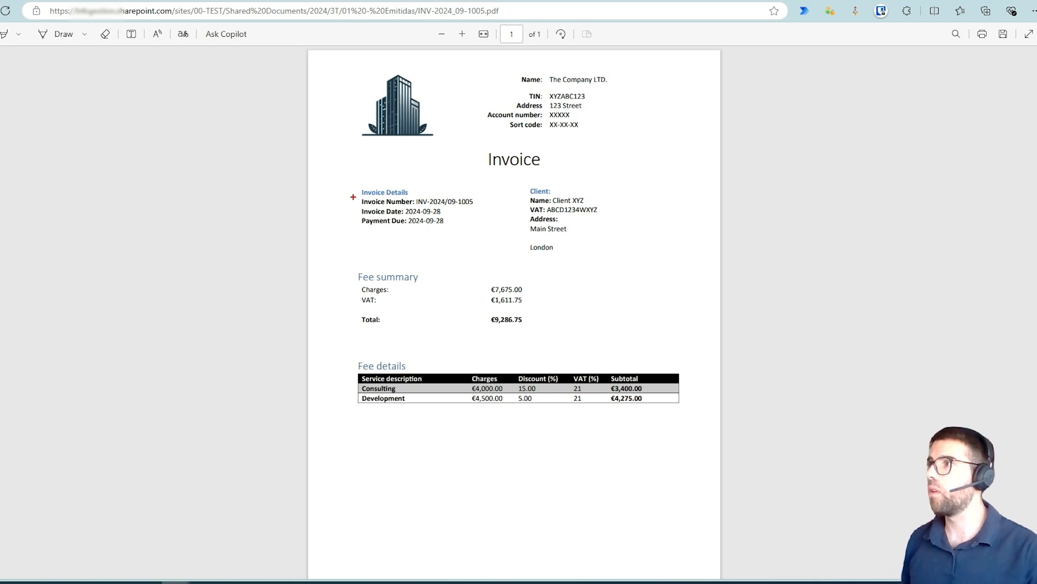
pyautogui.moveTo(345, 185); pyautogui.dragTo(490, 230)
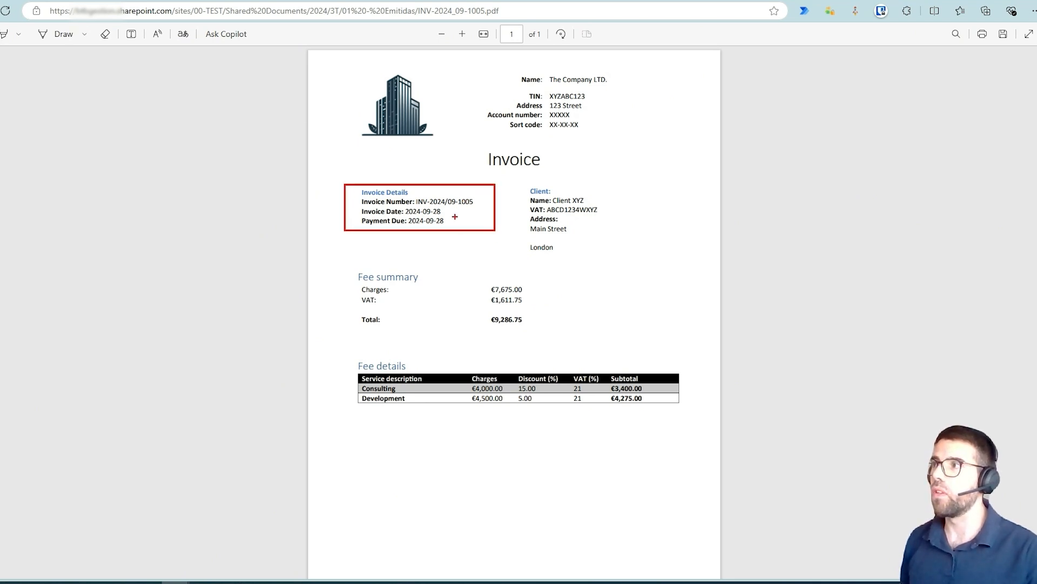
pyautogui.moveTo(338, 258); pyautogui.dragTo(535, 331)
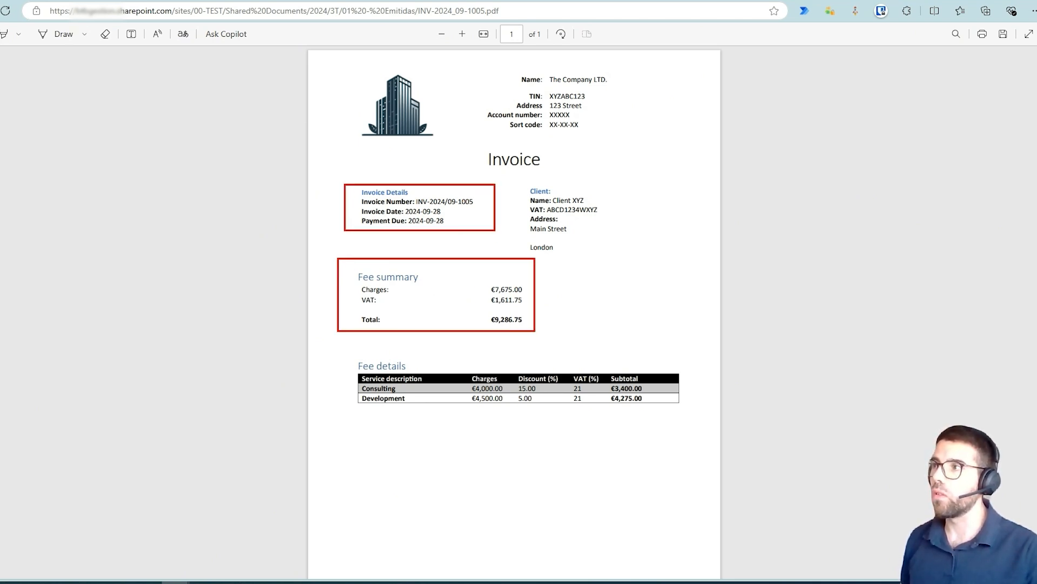
pyautogui.moveTo(675, 384)
pyautogui.mouseDown()
pyautogui.moveTo(704, 374)
pyautogui.moveTo(712, 397)
pyautogui.mouseUp()
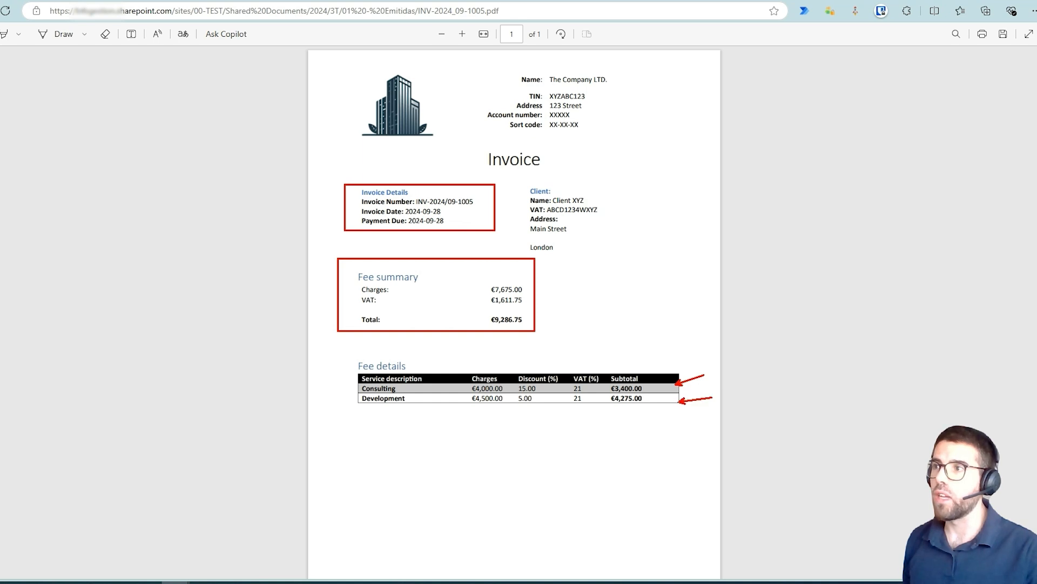
pyautogui.moveTo(565, 178)
pyautogui.mouseDown()
pyautogui.moveTo(581, 174)
pyautogui.moveTo(535, 254)
pyautogui.moveTo(586, 179)
pyautogui.mouseUp()
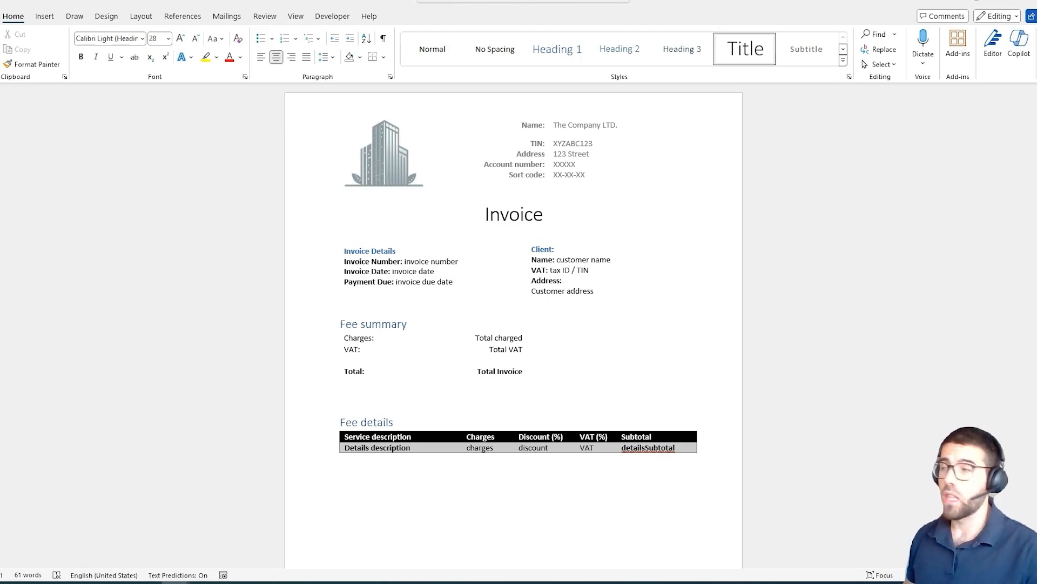
# Inspect the logo and company details in the page header, and return to the document body
pyautogui.doubleClick(325, 156)
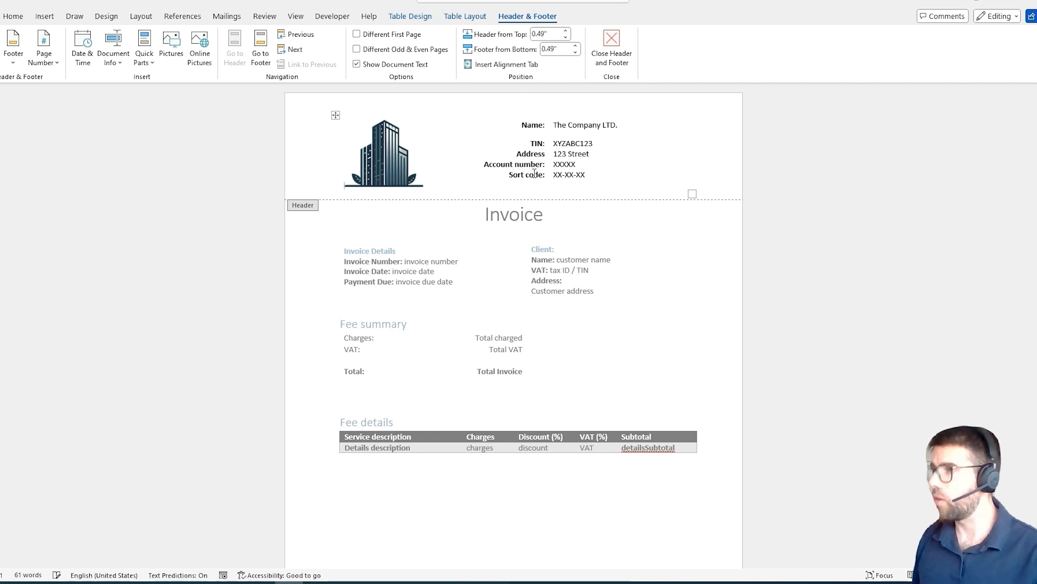
pyautogui.moveTo(302, 98); pyautogui.dragTo(441, 207)
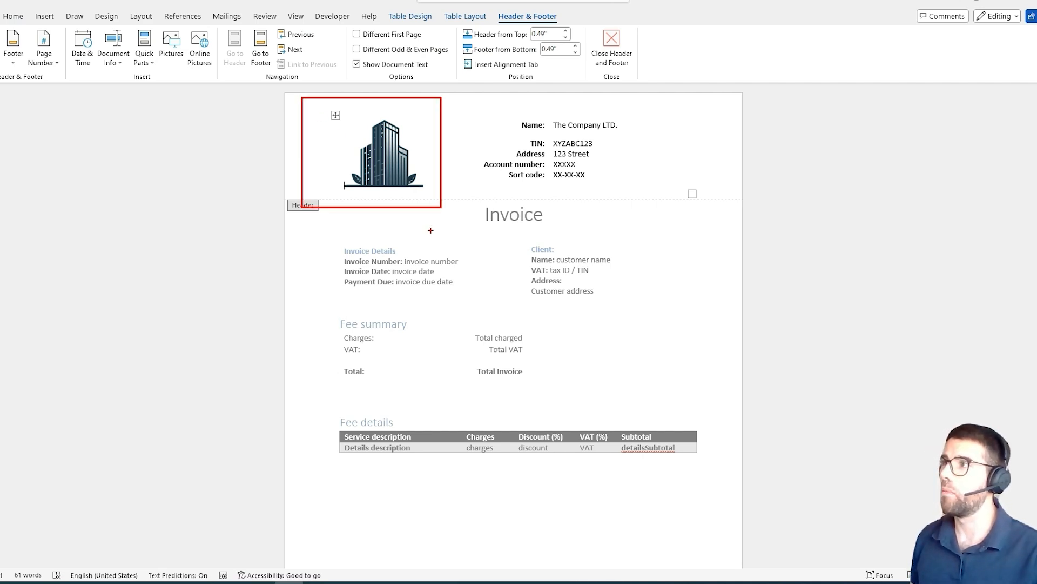
pyautogui.moveTo(476, 116); pyautogui.dragTo(655, 187)
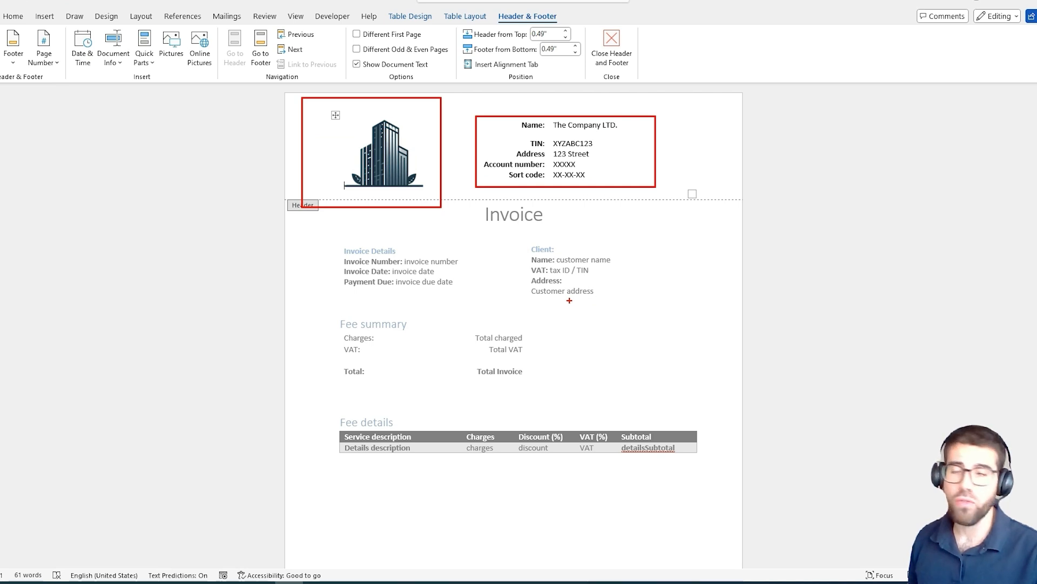
pyautogui.doubleClick(482, 257)
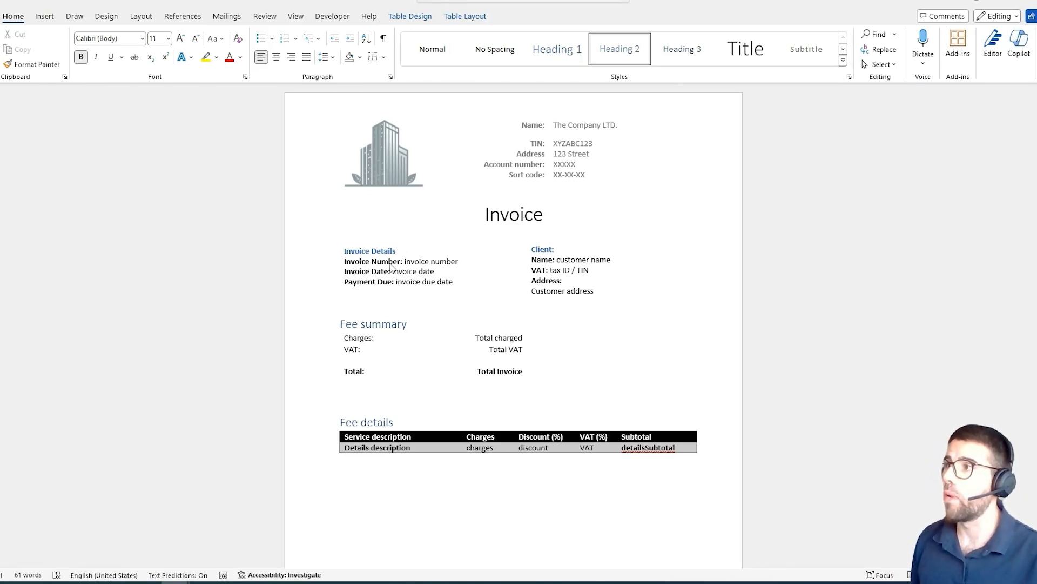
# Inspect the content controls behind the invoice number and payment due date in the Invoice Details block
pyautogui.click(427, 264)
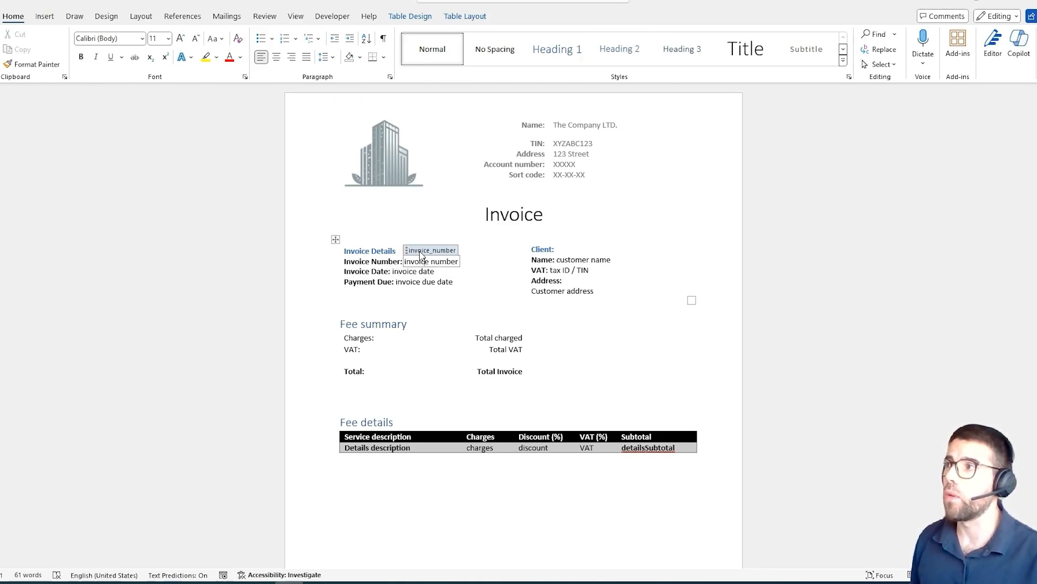
pyautogui.click(411, 282)
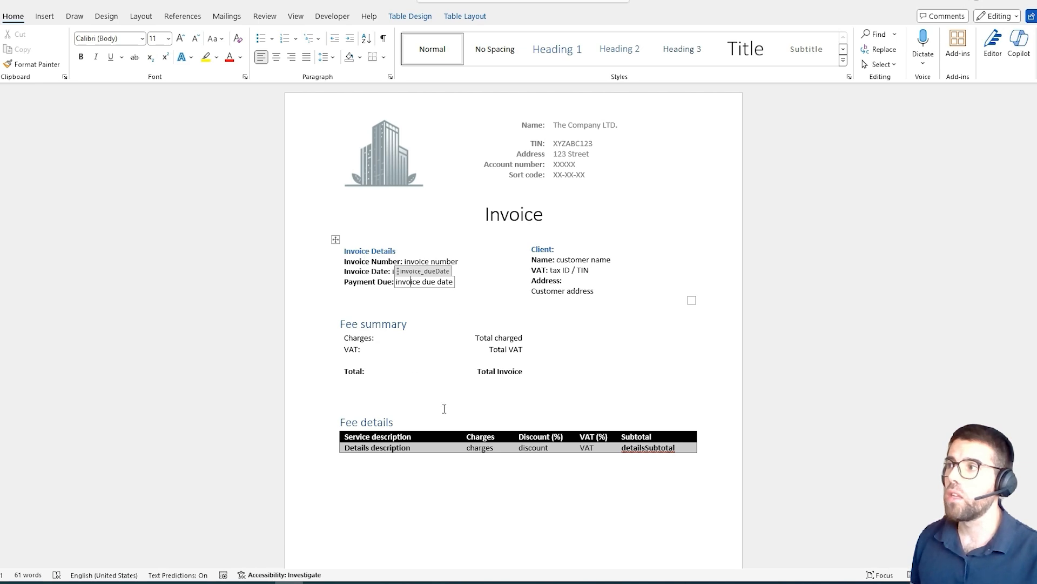
pyautogui.click(294, 263)
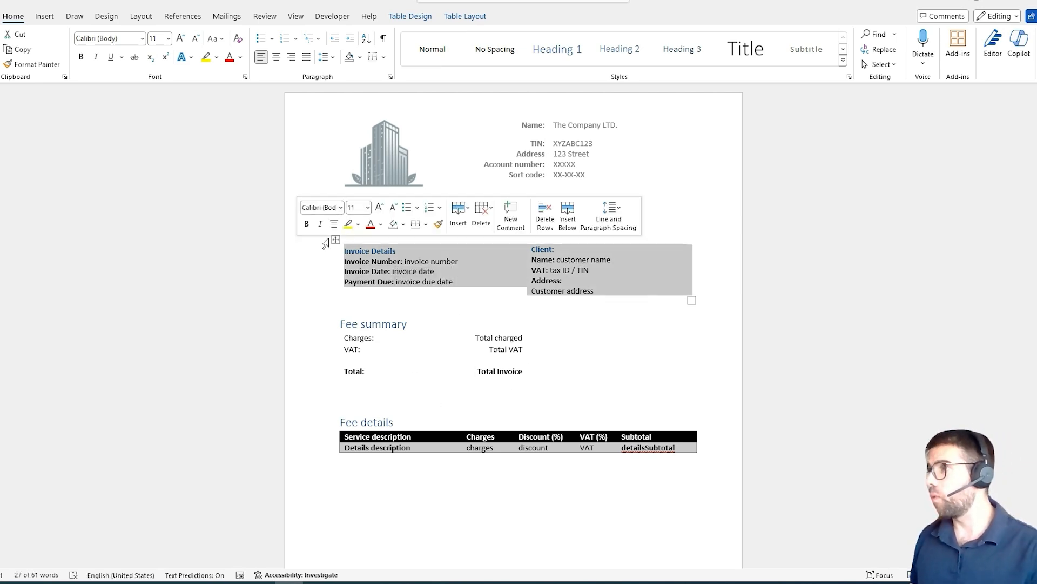
pyautogui.click(380, 263)
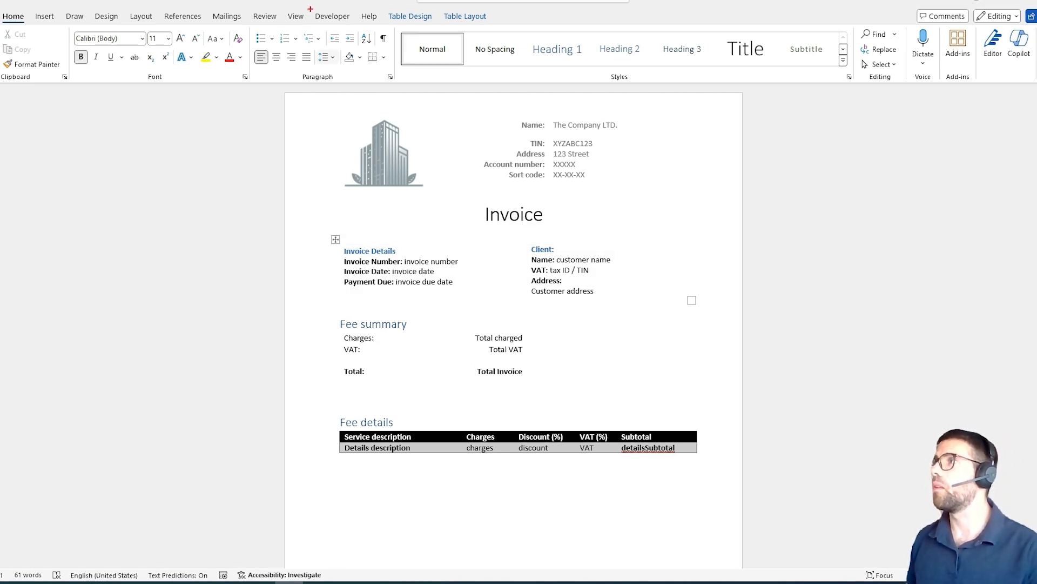
# Check the Developer entry among the main tabs in the ribbon customization options, and close the options
pyautogui.moveTo(310, 4); pyautogui.dragTo(363, 27)
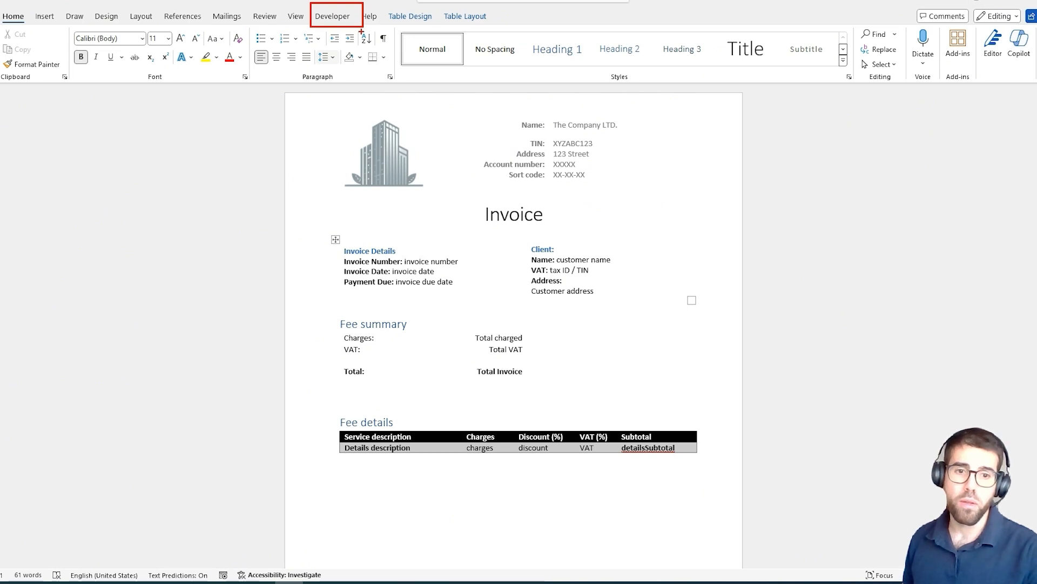
pyautogui.press('Escape')
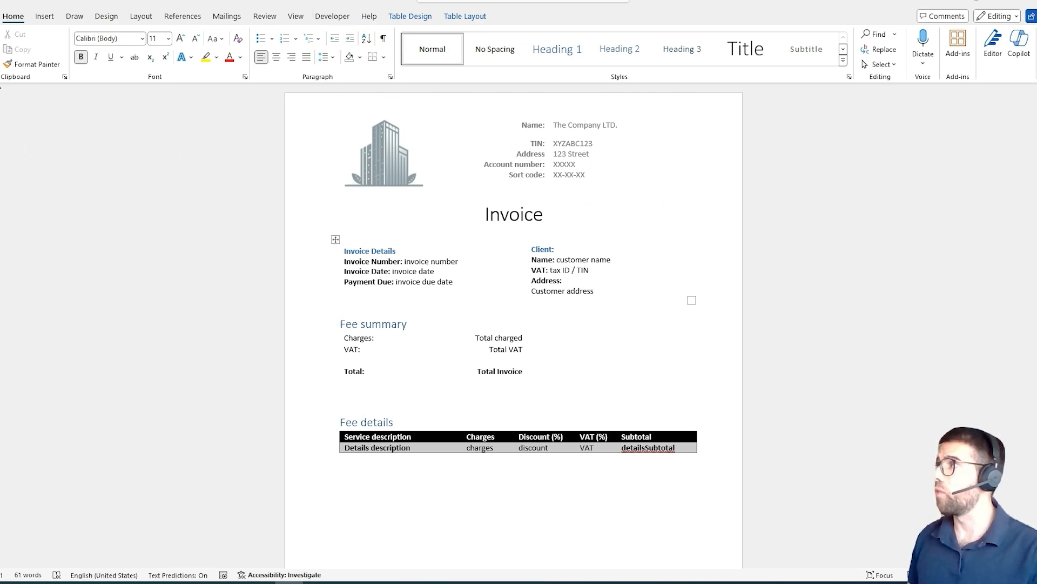
pyautogui.click(0, 17)
pyautogui.click(3, 557)
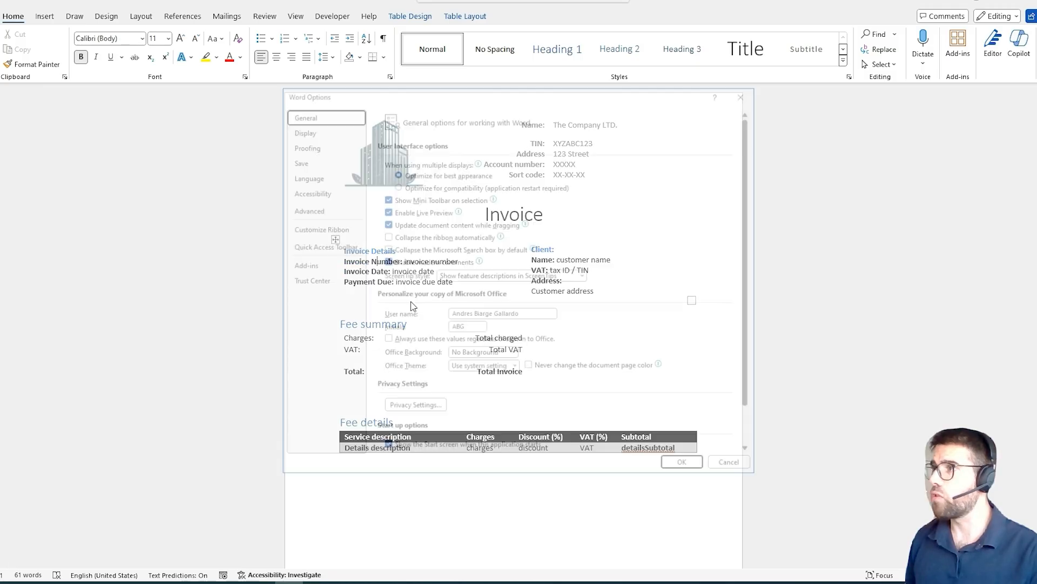
pyautogui.click(309, 229)
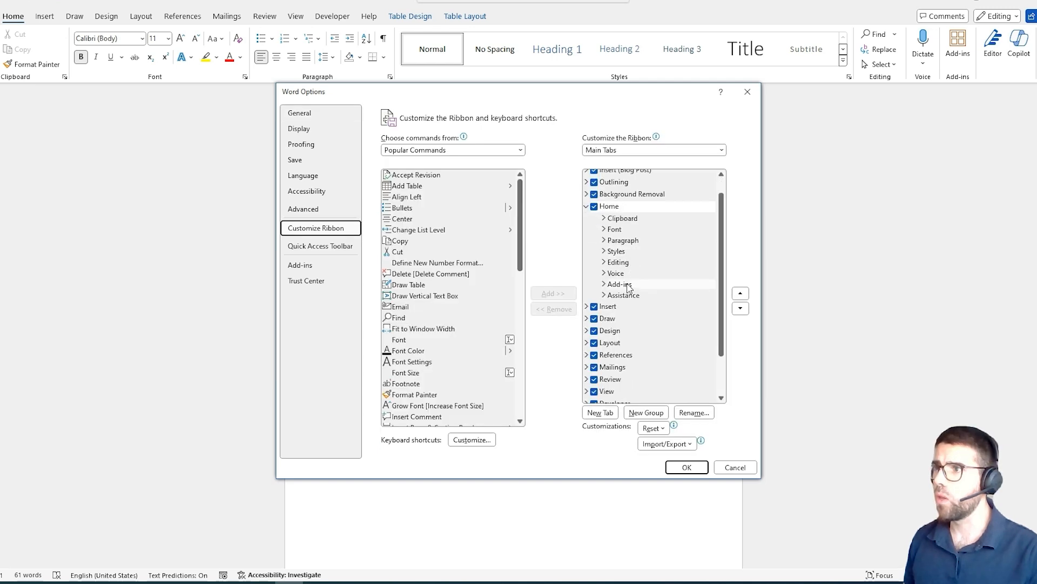
pyautogui.scroll(-3, 648, 324)
pyautogui.hotkey('ctrl', '2')
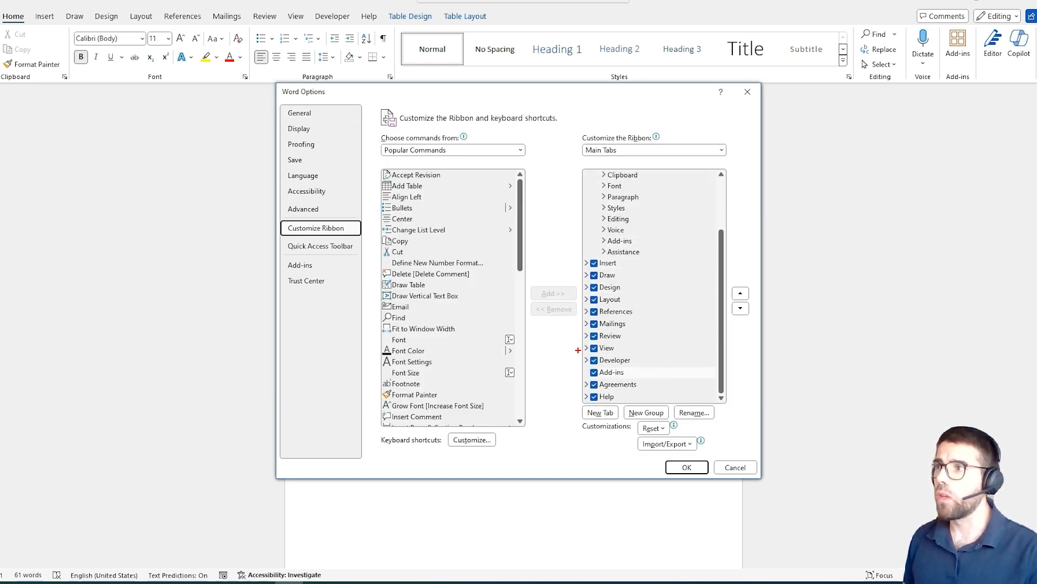
pyautogui.moveTo(578, 350); pyautogui.dragTo(642, 374)
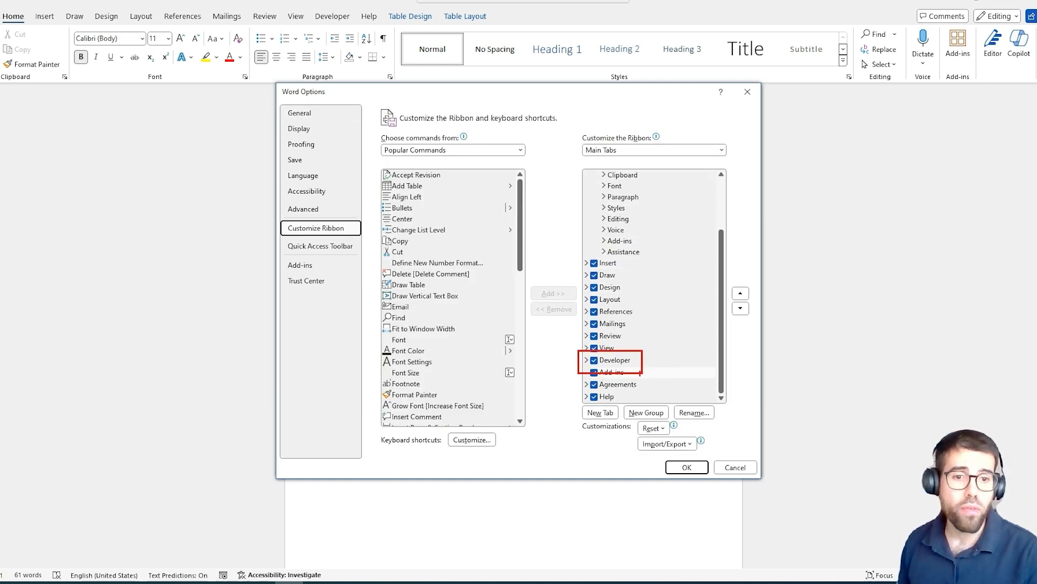
pyautogui.press('Escape')
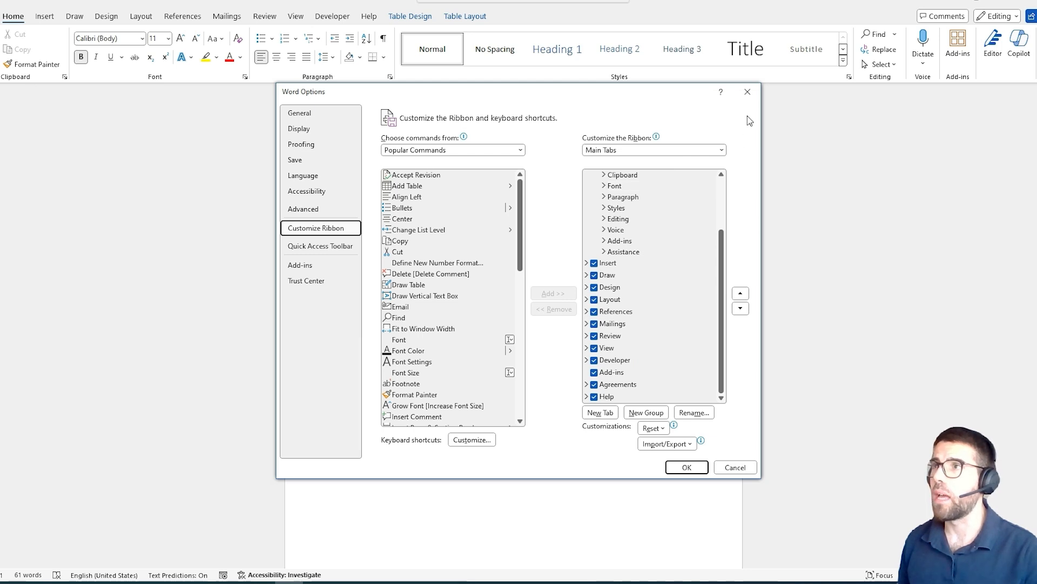
pyautogui.click(754, 100)
# Display the Developer tools and examine the plain text, repeating section and picture content controls used for the template's fields
pyautogui.click(335, 16)
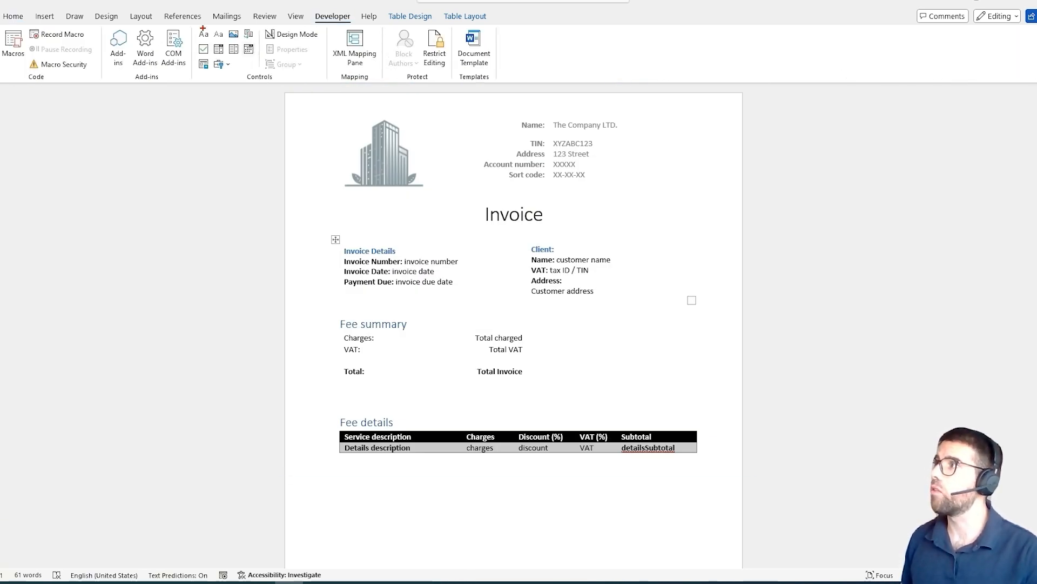
pyautogui.moveTo(180, 21); pyautogui.dragTo(263, 79)
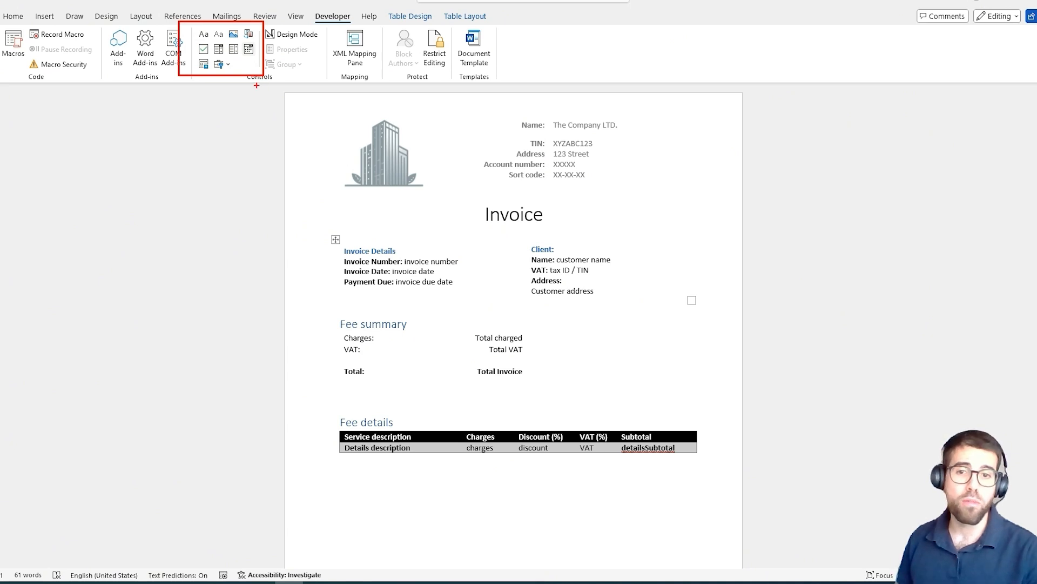
pyautogui.press('Escape')
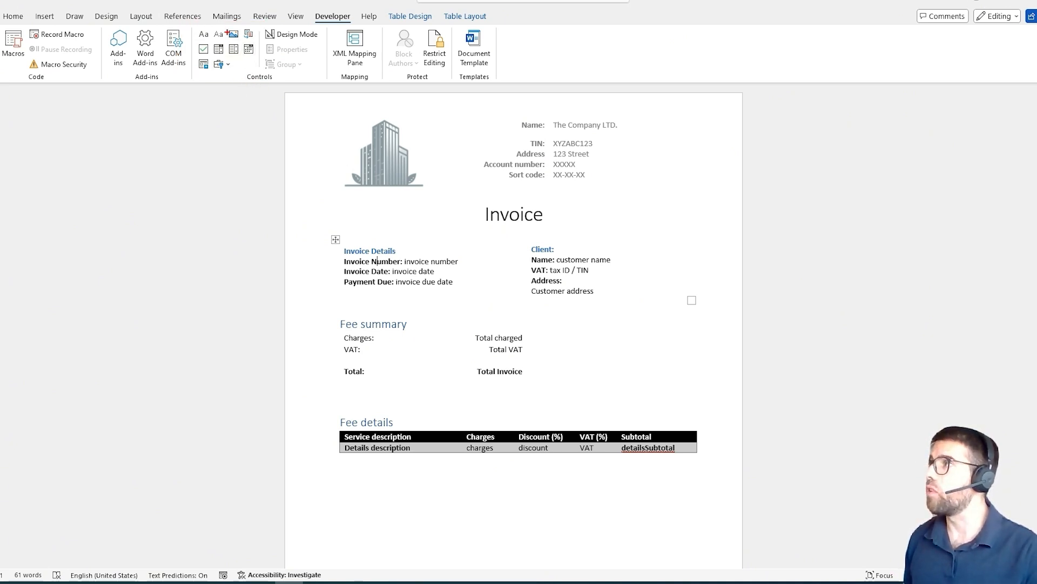
pyautogui.moveTo(221, 30); pyautogui.dragTo(230, 7)
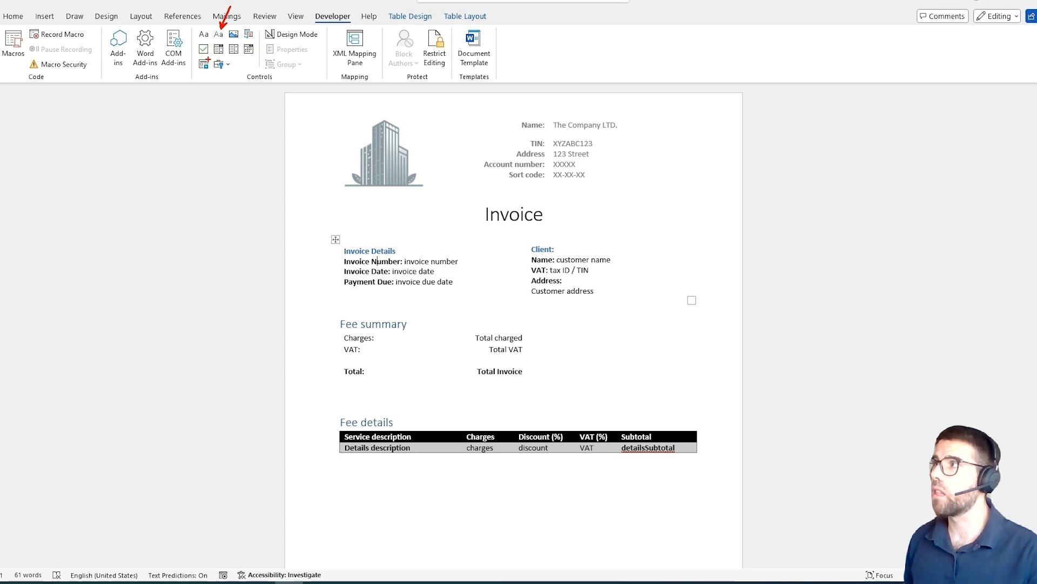
pyautogui.moveTo(203, 71); pyautogui.dragTo(204, 91)
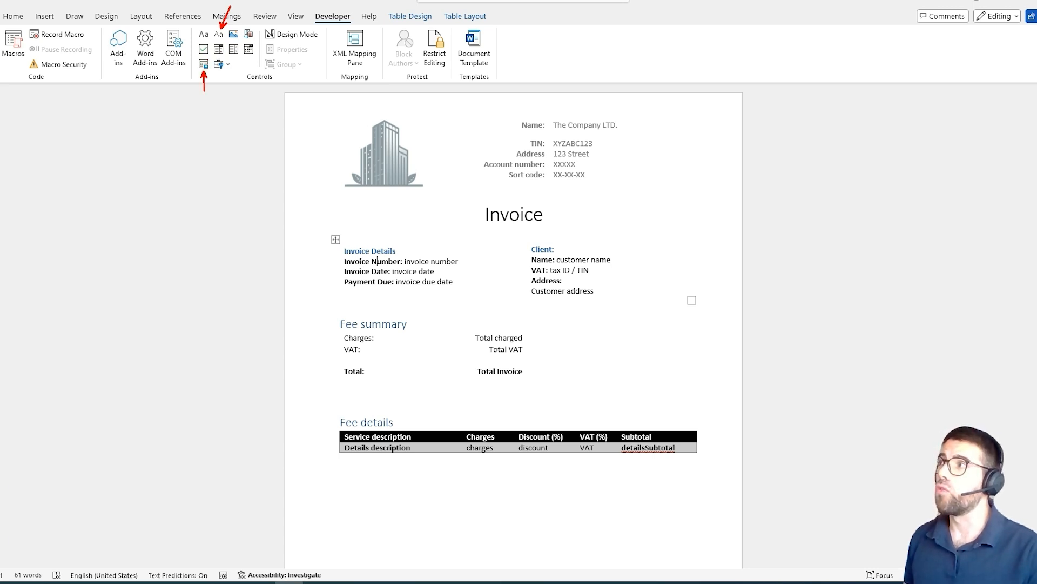
pyautogui.moveTo(340, 408)
pyautogui.mouseDown()
pyautogui.moveTo(674, 471)
pyautogui.moveTo(744, 471)
pyautogui.mouseUp()
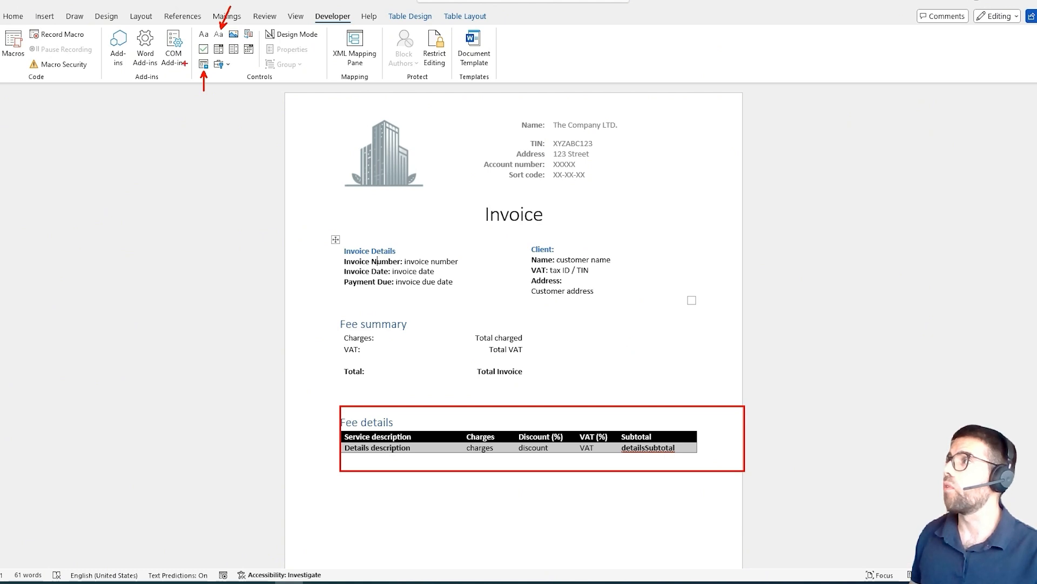
pyautogui.moveTo(230, 26); pyautogui.dragTo(238, 32)
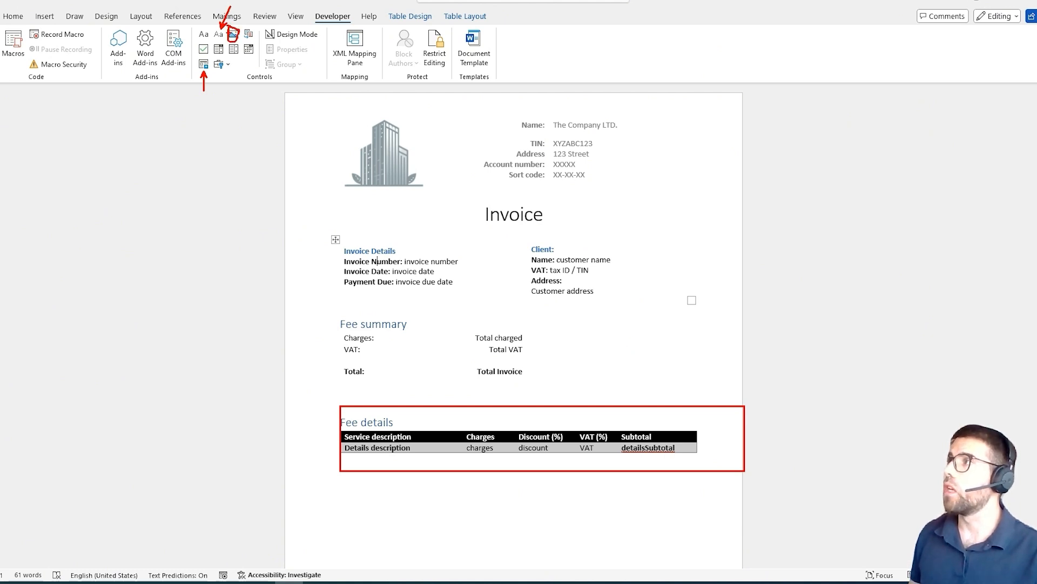
pyautogui.press('Escape')
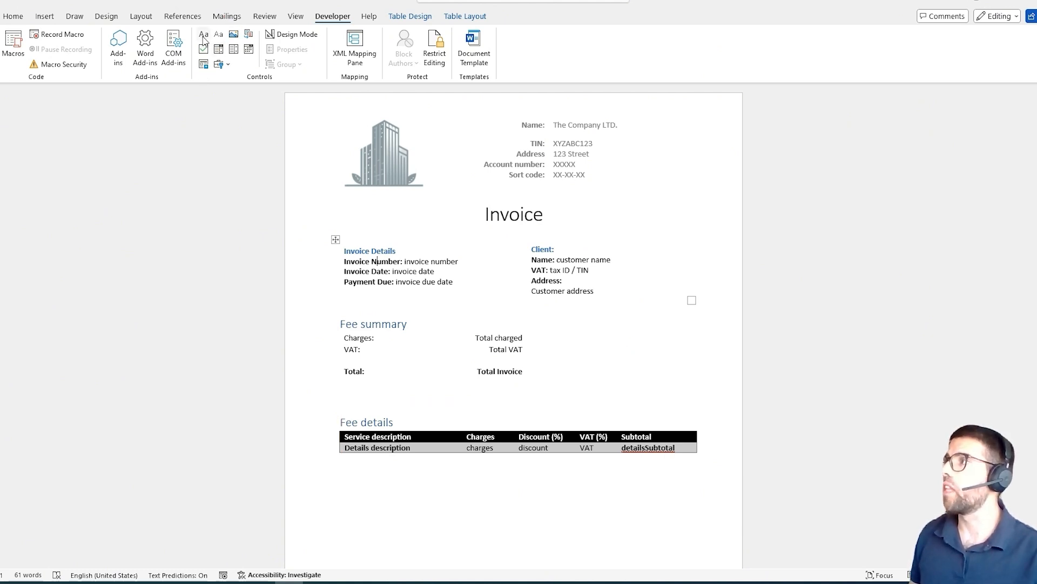
pyautogui.click(419, 271)
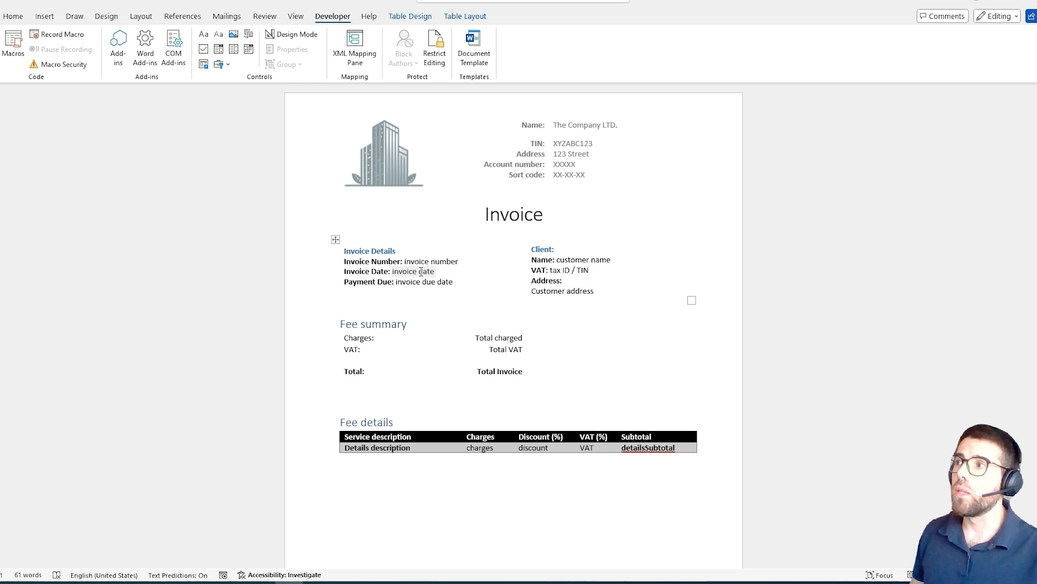
pyautogui.click(379, 250)
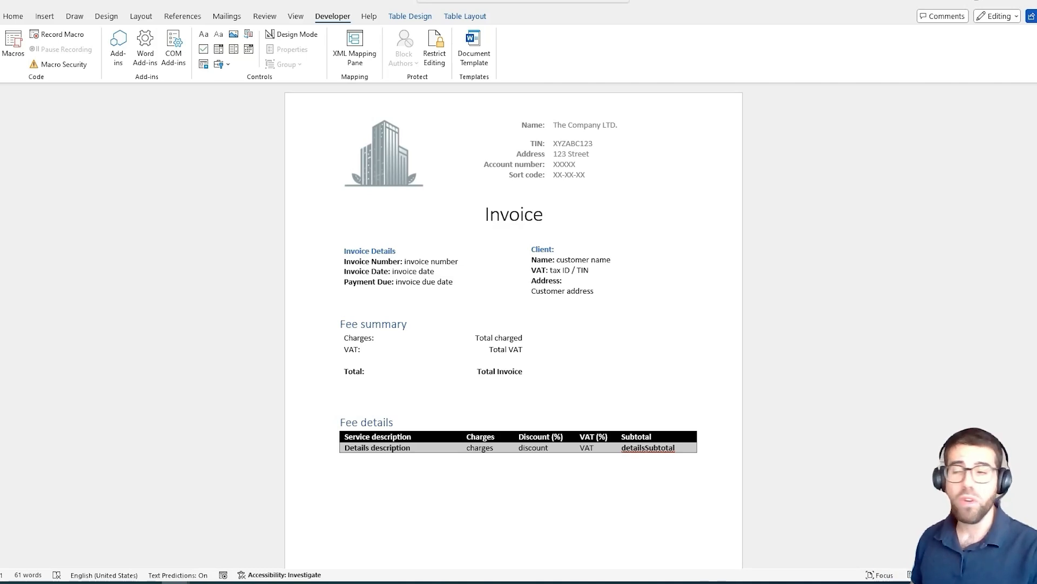
# Insert a plain text content control on a new line below the Invoice title, containing the text "Greeting to customer"
pyautogui.click(370, 223)
pyautogui.press('End')
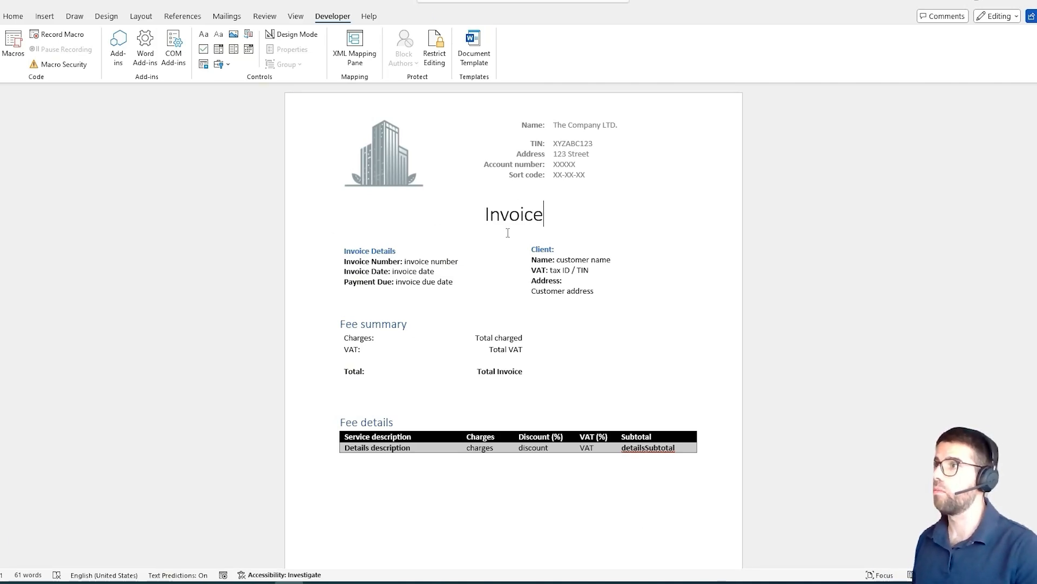
pyautogui.press('Return')
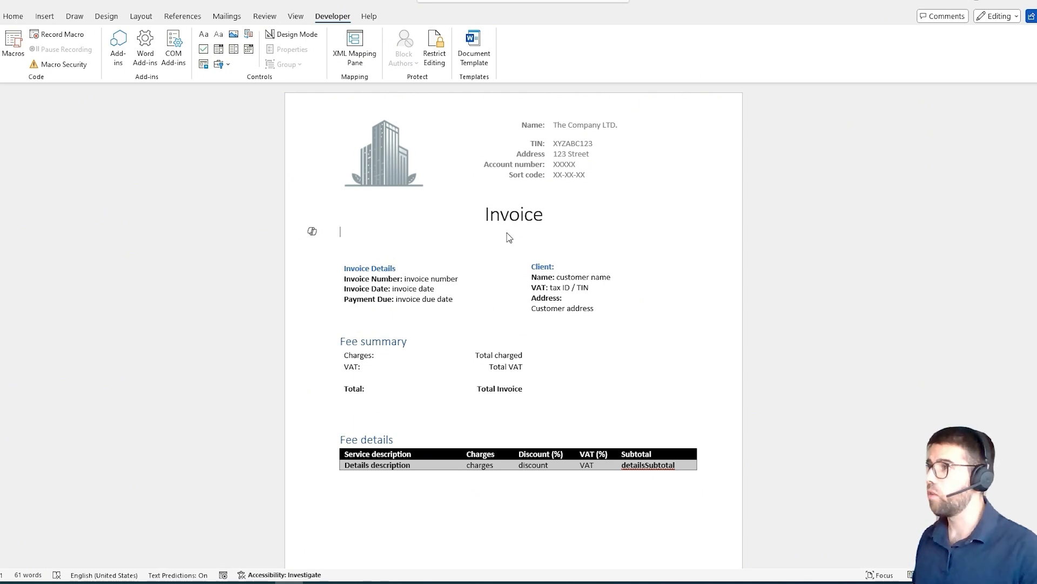
pyautogui.click(219, 36)
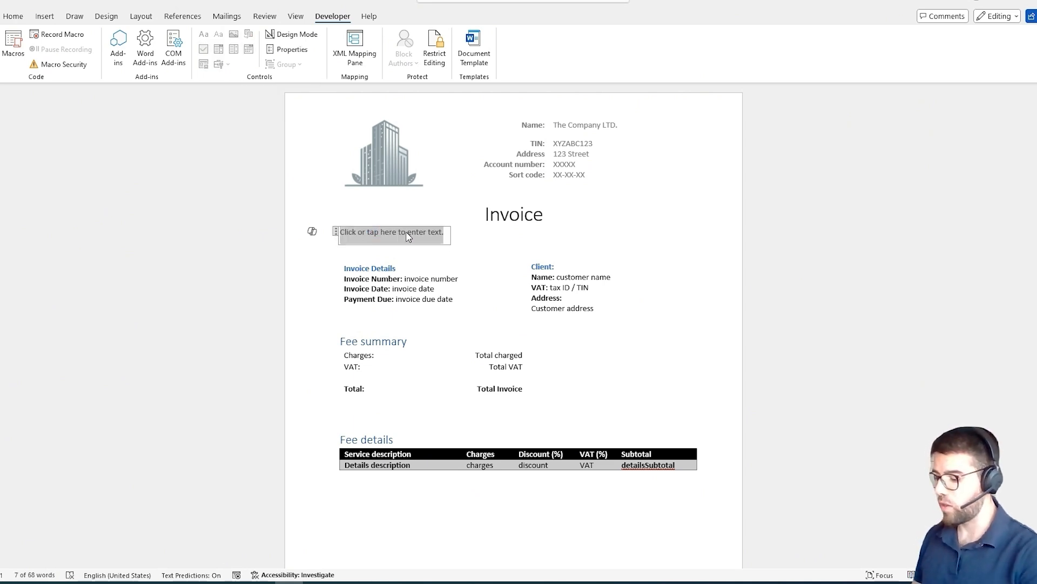
pyautogui.write('Gre')
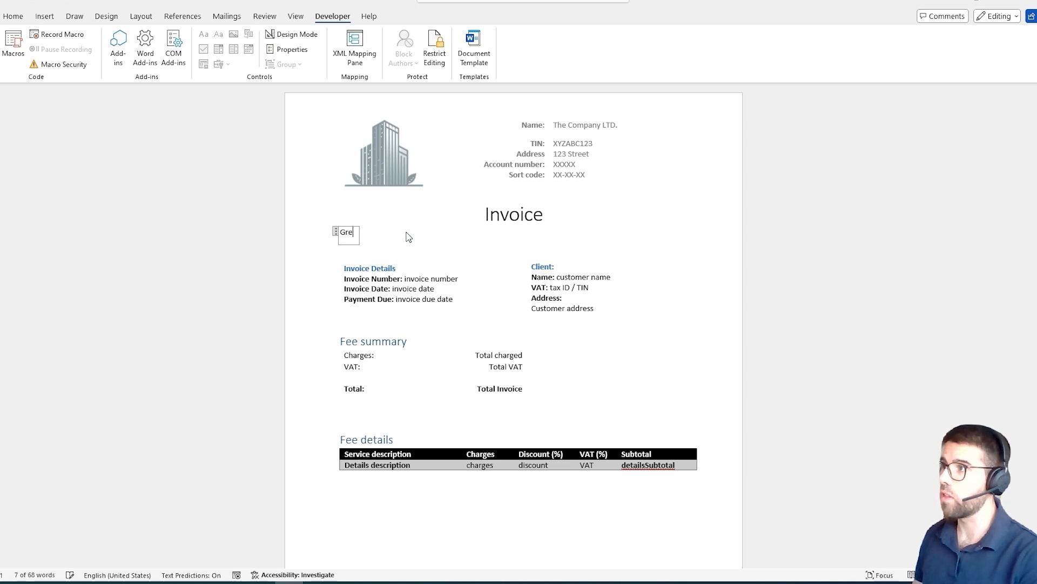
pyautogui.write('eting to custo')
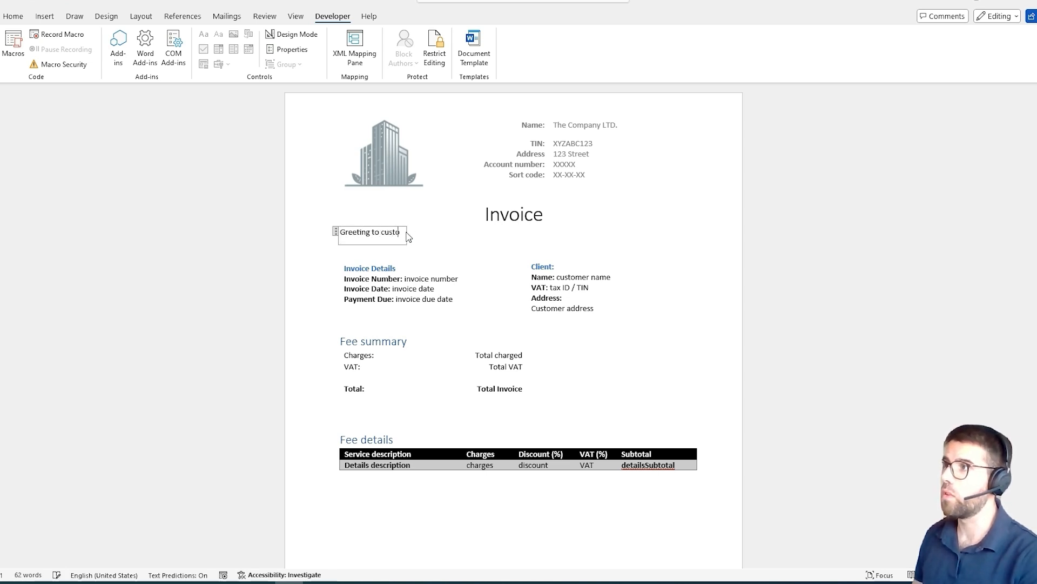
pyautogui.write('mer')
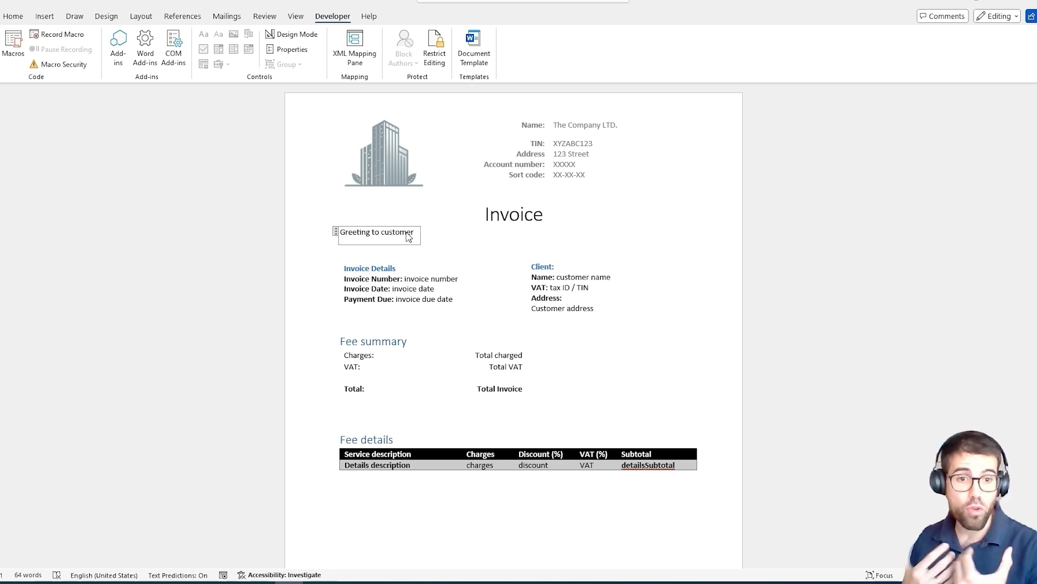
# Set both the title and the tag of the "Greeting to customer" content control to customer_greeting
pyautogui.click(335, 231)
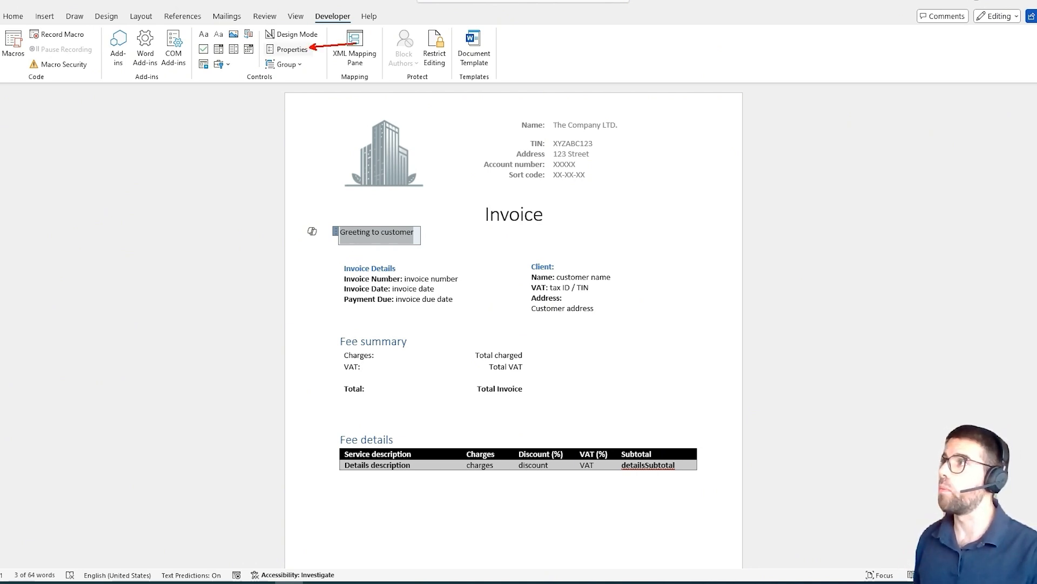
pyautogui.click(289, 49)
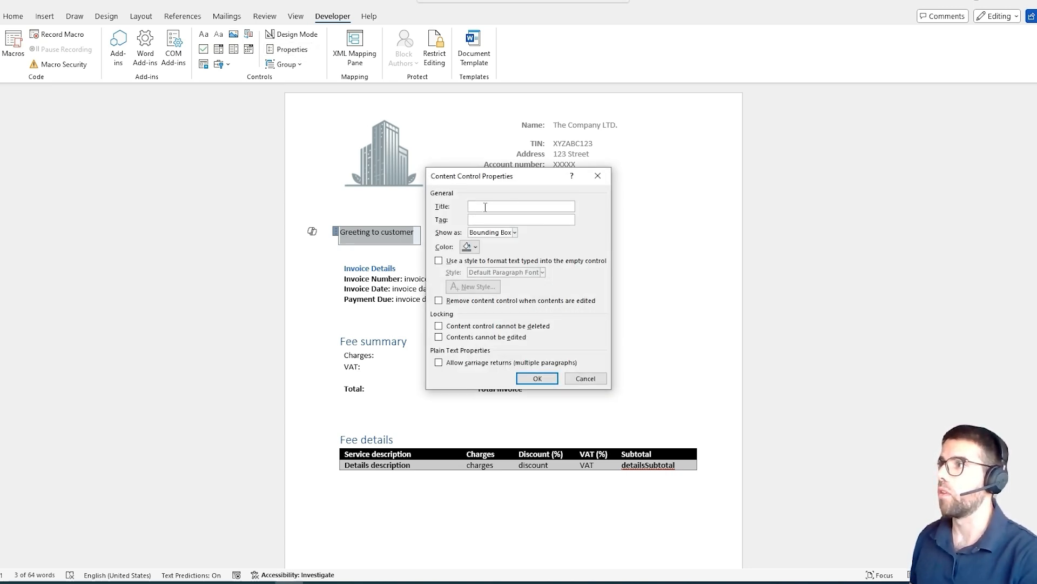
pyautogui.write('customer_gree')
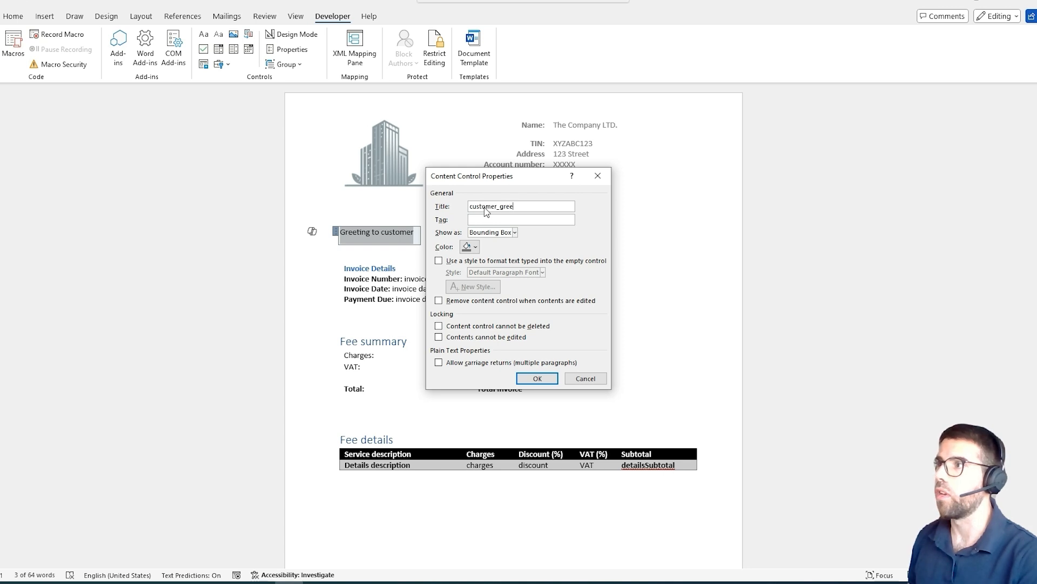
pyautogui.write('ting')
pyautogui.doubleClick(485, 207)
pyautogui.hotkey('ctrl', 'c')
pyautogui.press('Tab')
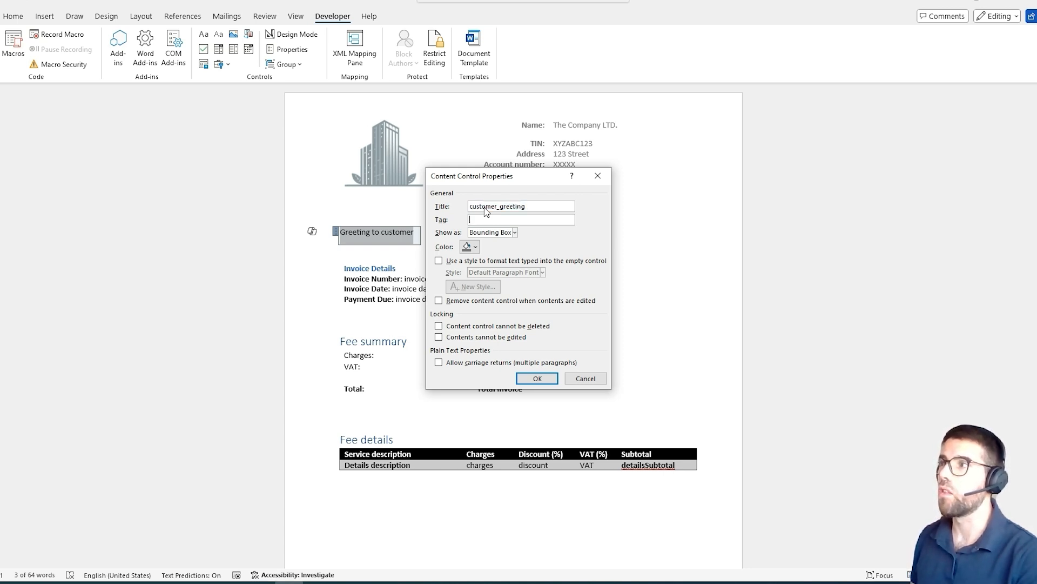
pyautogui.hotkey('ctrl', 'v')
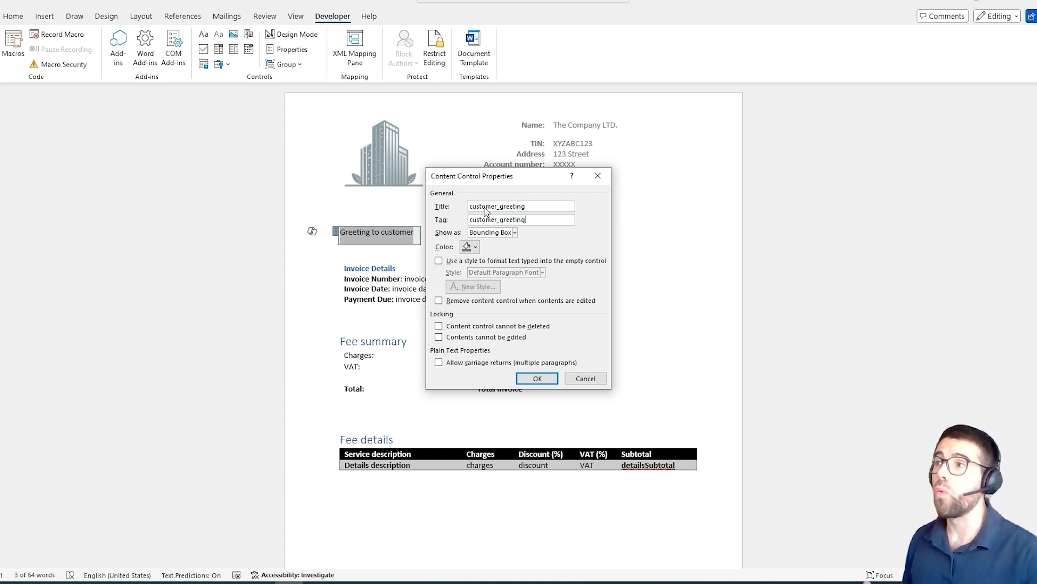
pyautogui.click(537, 379)
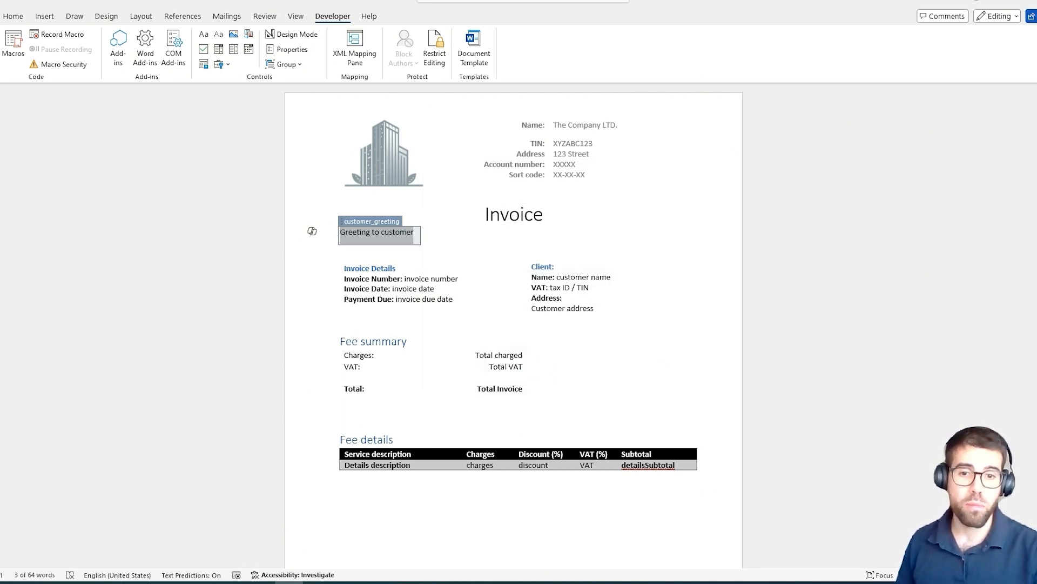
# Inspect the content controls in the Fee details table row and the repeating section control that encloses them
pyautogui.click(342, 467)
pyautogui.click(361, 466)
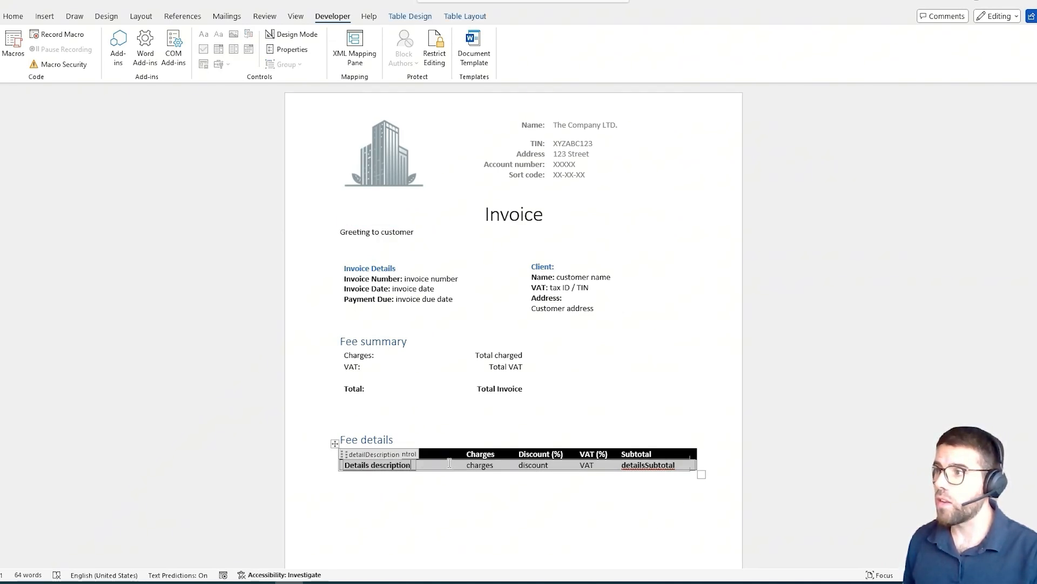
pyautogui.click(476, 469)
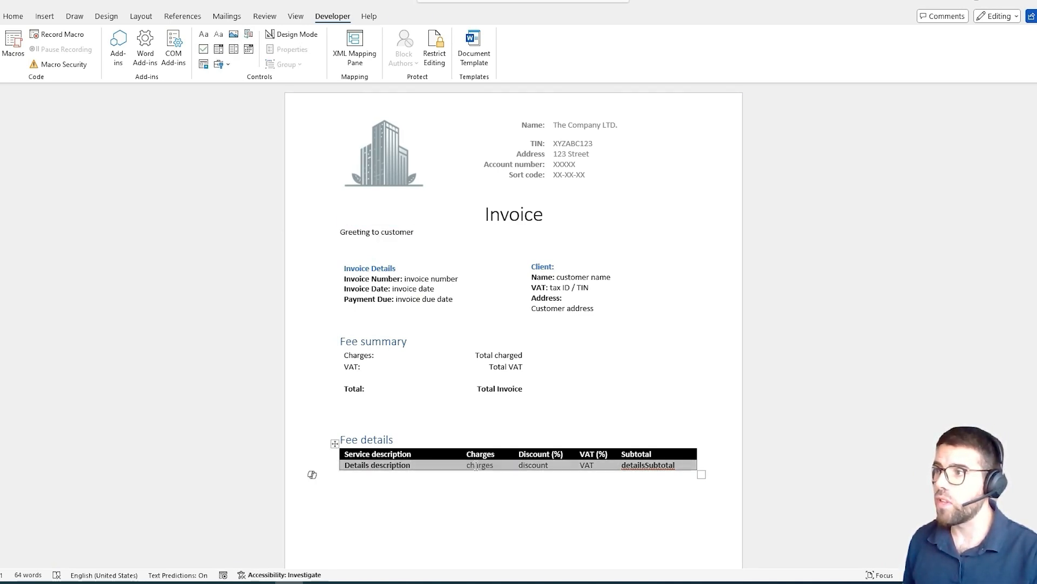
pyautogui.click(537, 466)
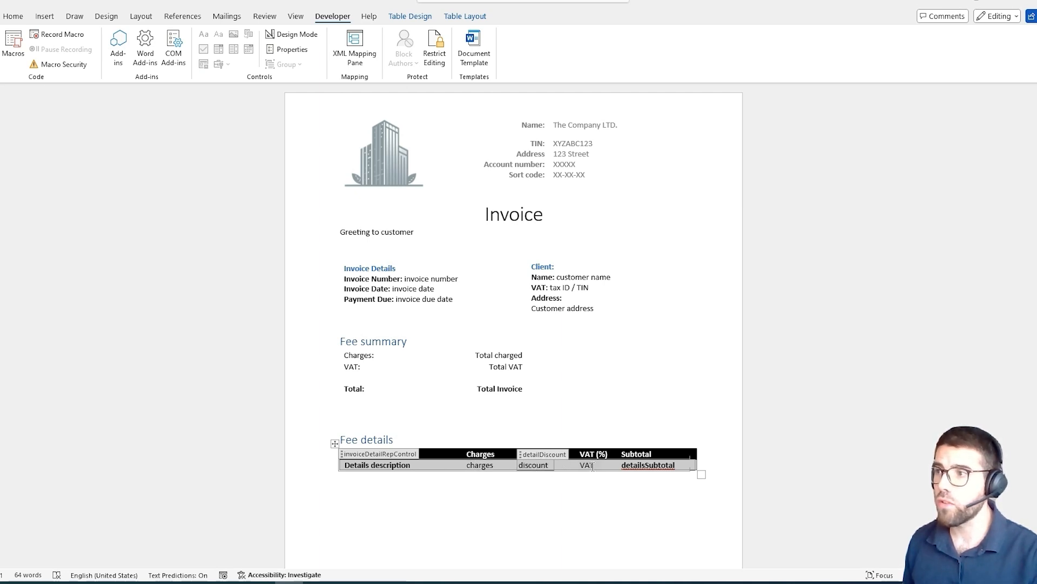
pyautogui.click(593, 466)
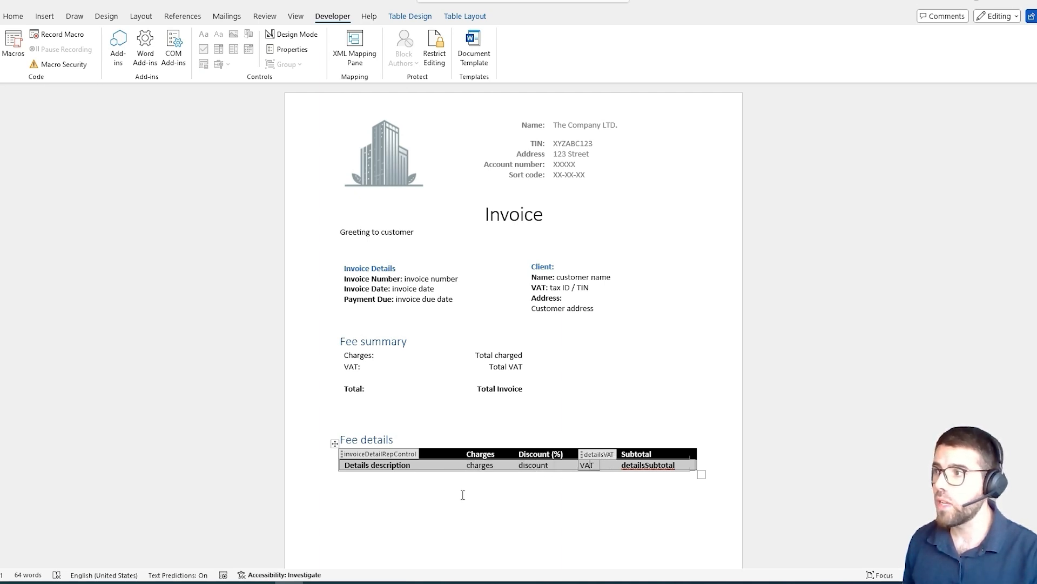
pyautogui.click(399, 454)
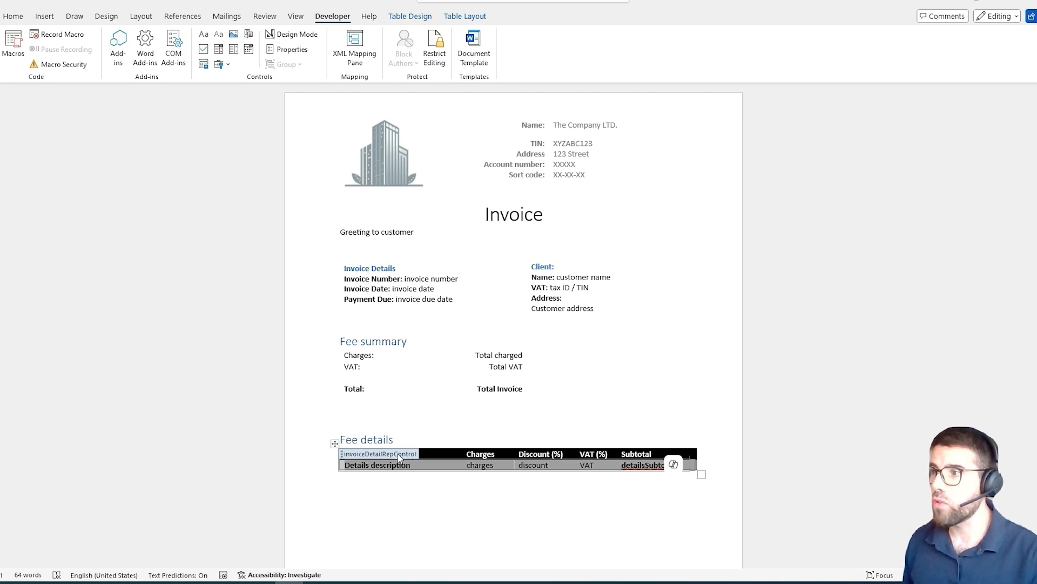
# Add blank lines below the Fee details table and insert a table with one row and two columns there
pyautogui.click(418, 510)
pyautogui.scroll(-1, 419, 510)
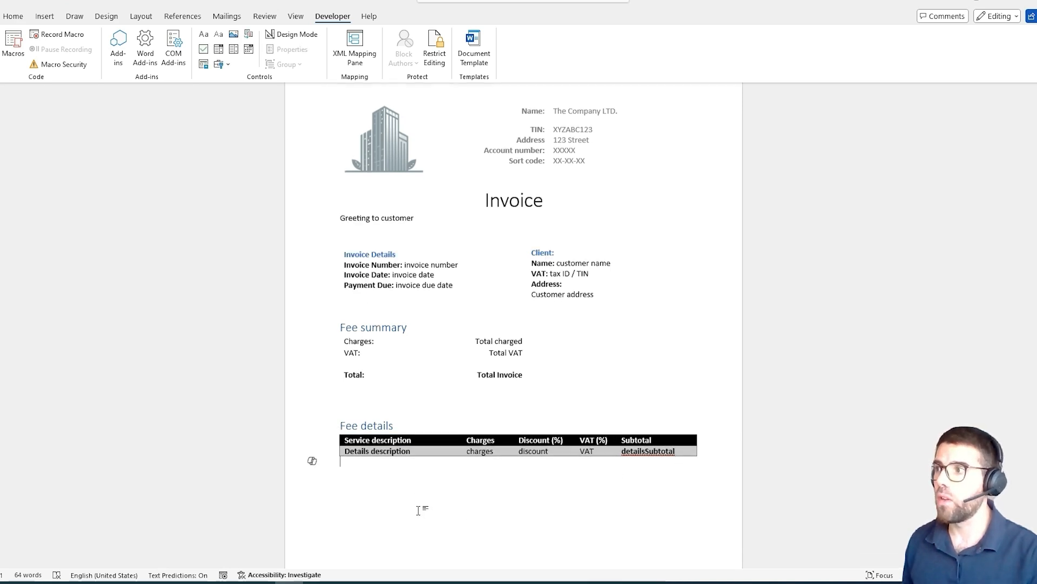
pyautogui.scroll(-1, 419, 510)
pyautogui.press('Return')
pyautogui.press('Return')
pyautogui.press('Return')
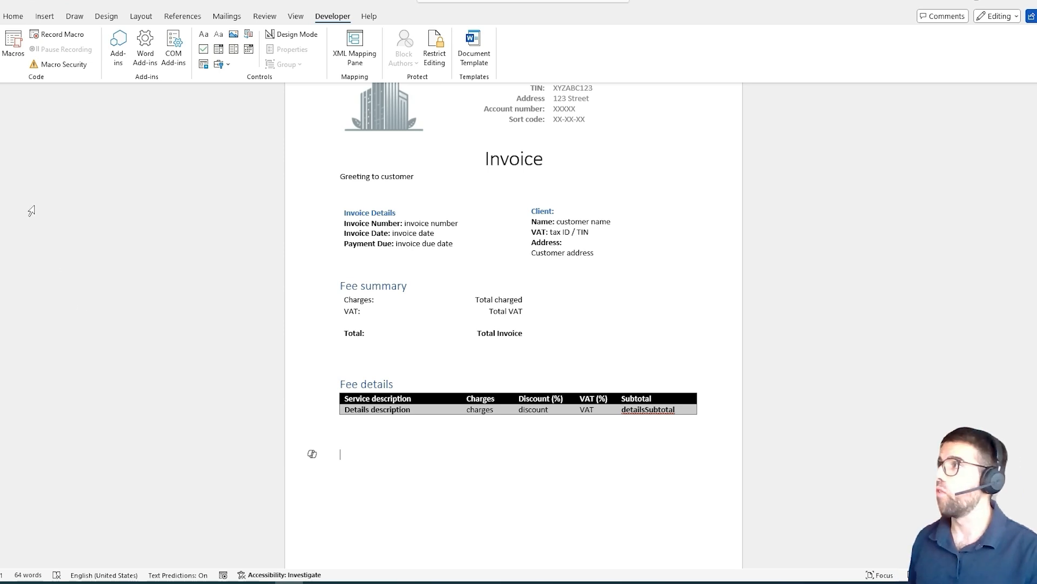
pyautogui.click(45, 16)
pyautogui.click(71, 46)
pyautogui.click(80, 93)
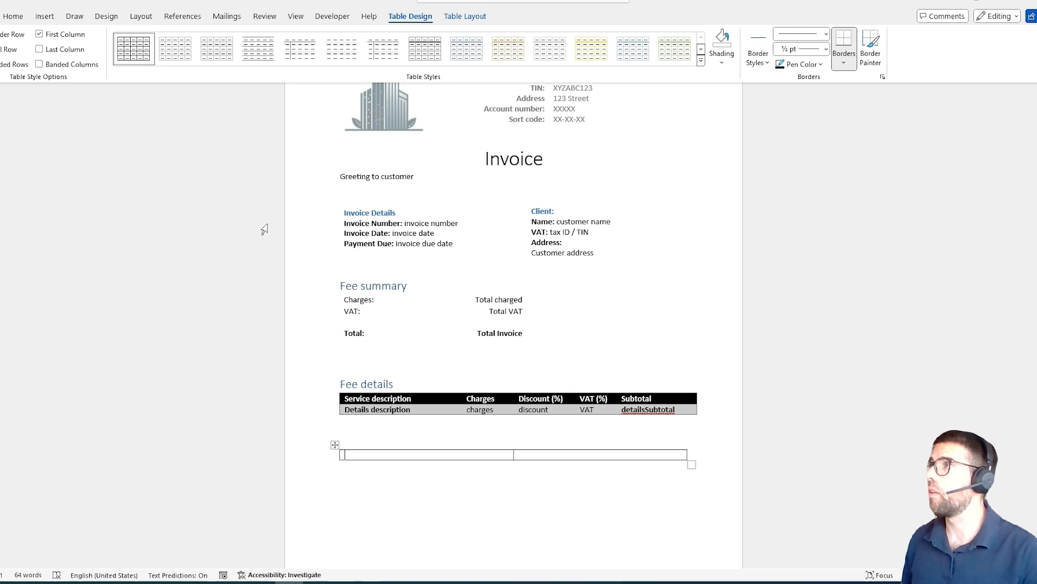
# Insert a plain text content control in each of the two cells of the new table
pyautogui.click(331, 16)
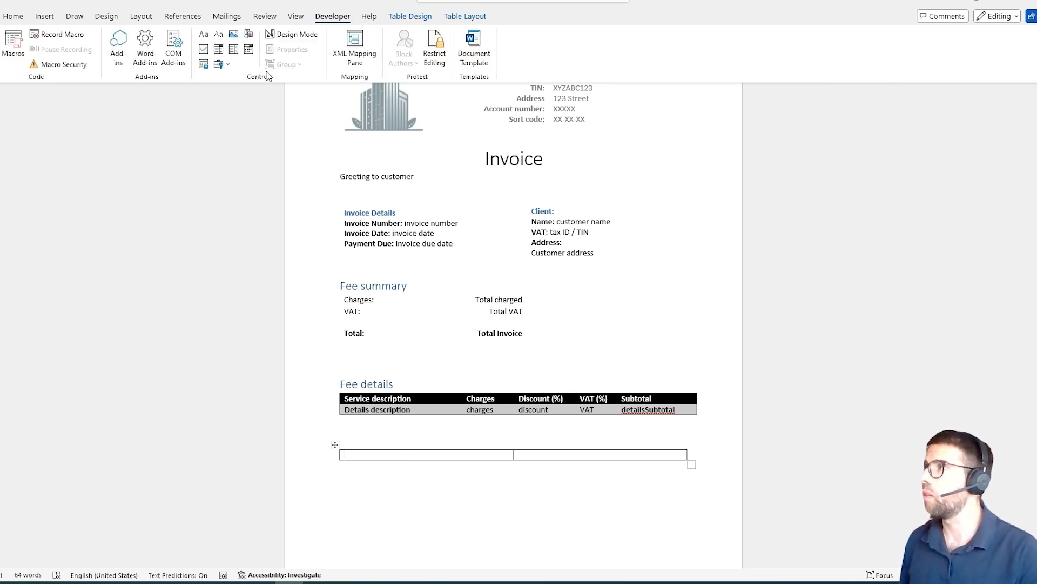
pyautogui.click(219, 37)
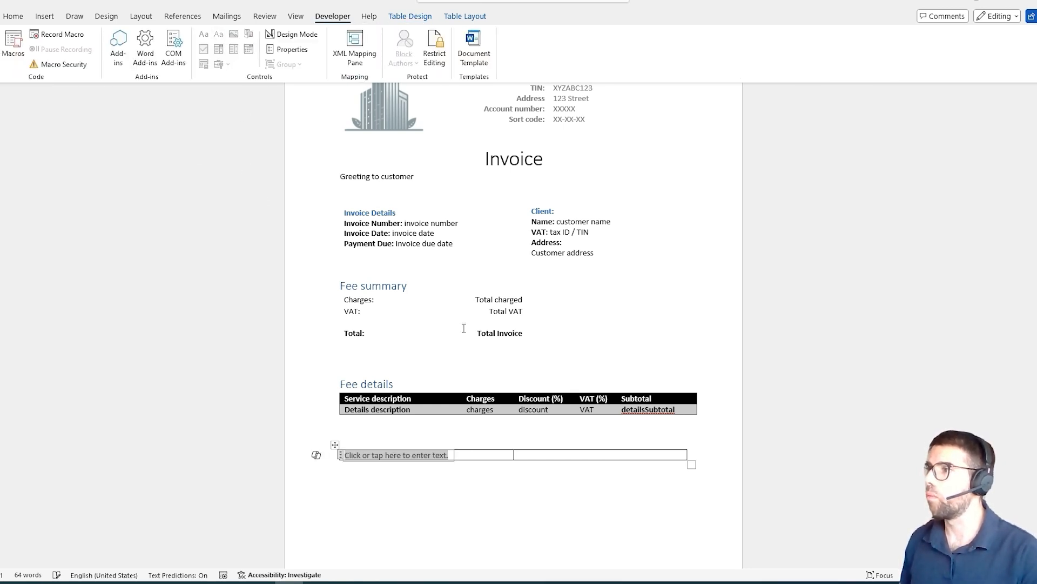
pyautogui.click(564, 457)
pyautogui.click(219, 37)
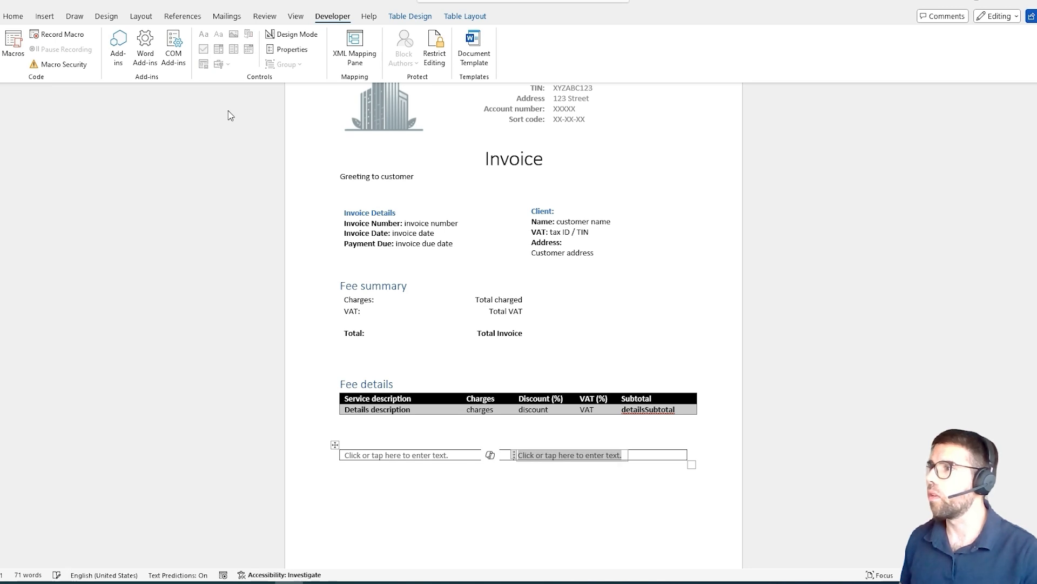
# Wrap the whole row of the new table in a repeating section content control
pyautogui.click(387, 457)
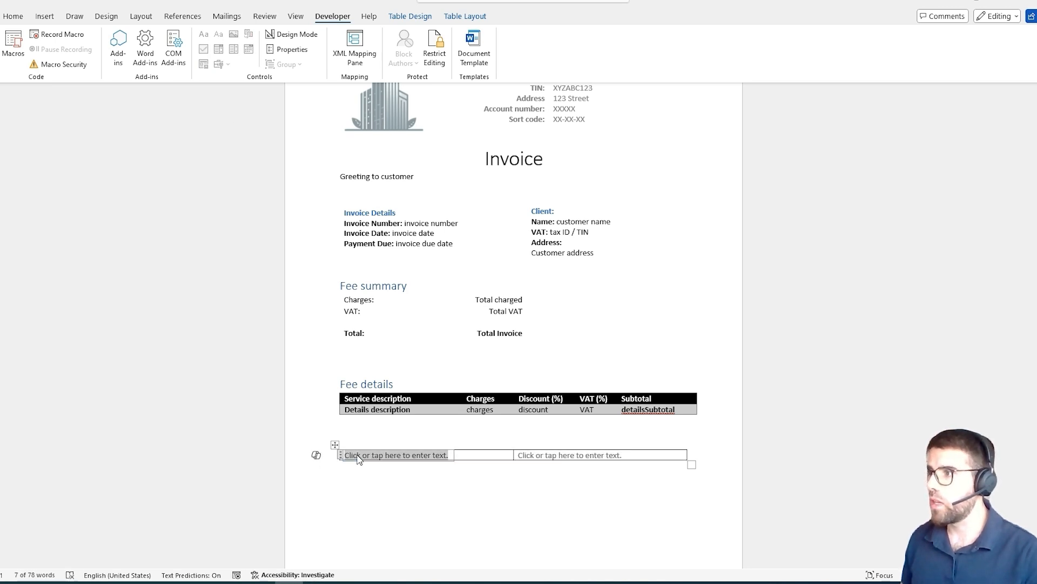
pyautogui.moveTo(489, 456); pyautogui.dragTo(556, 456)
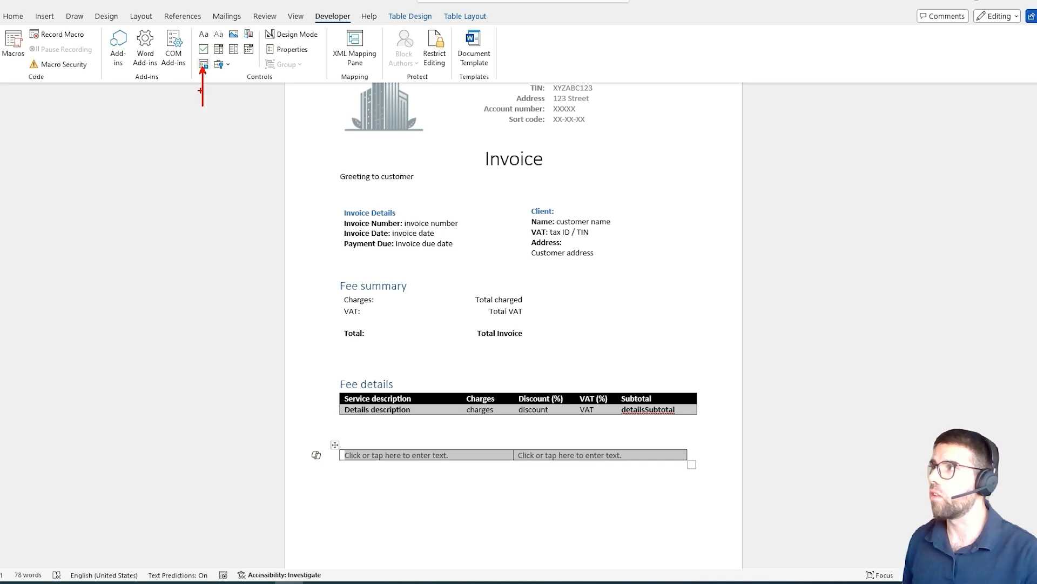
pyautogui.click(204, 66)
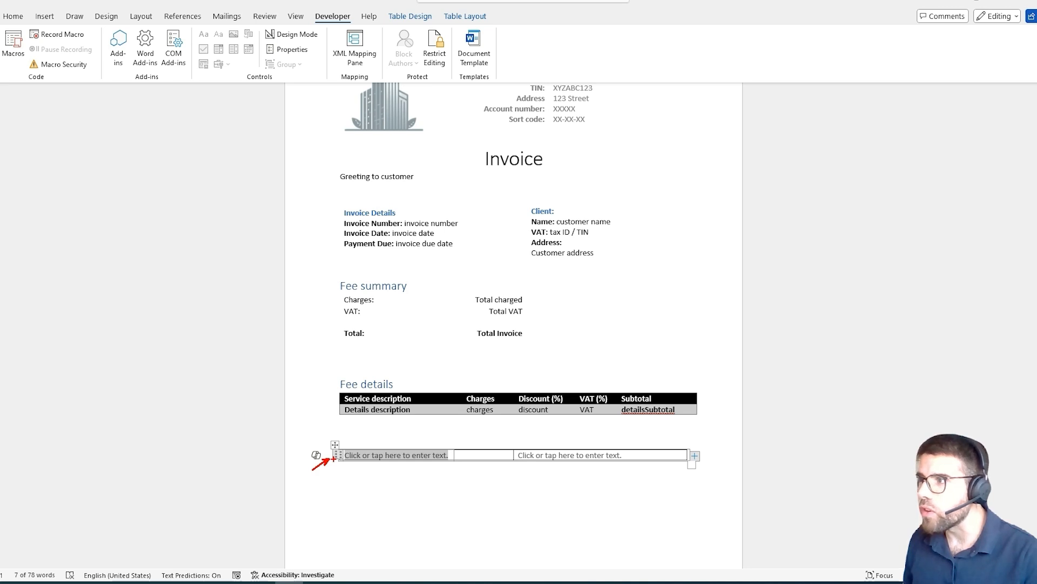
pyautogui.moveTo(344, 462); pyautogui.dragTo(343, 486)
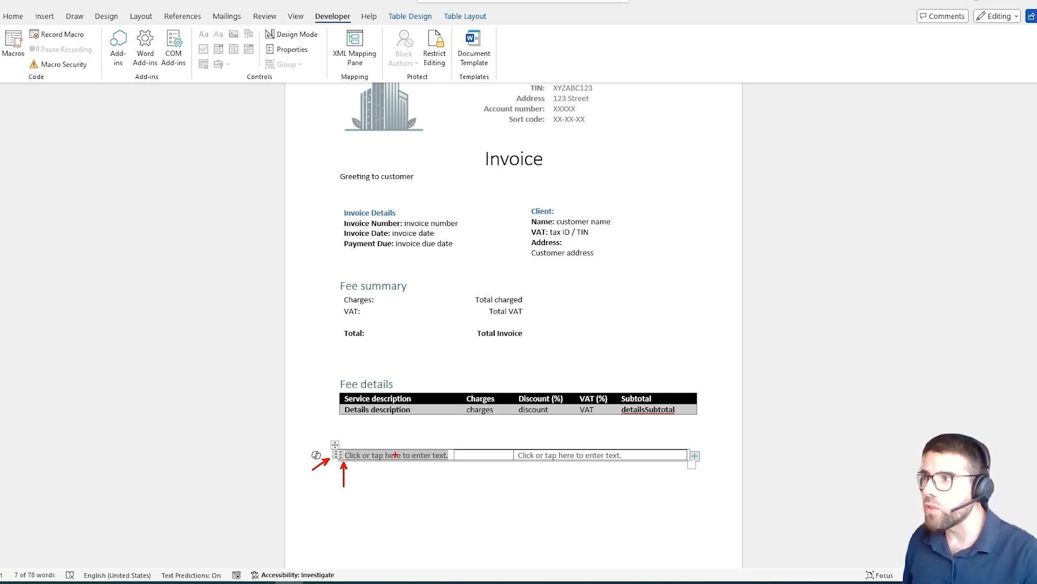
pyautogui.moveTo(395, 455)
pyautogui.mouseDown()
pyautogui.moveTo(359, 450)
pyautogui.moveTo(401, 457)
pyautogui.mouseUp()
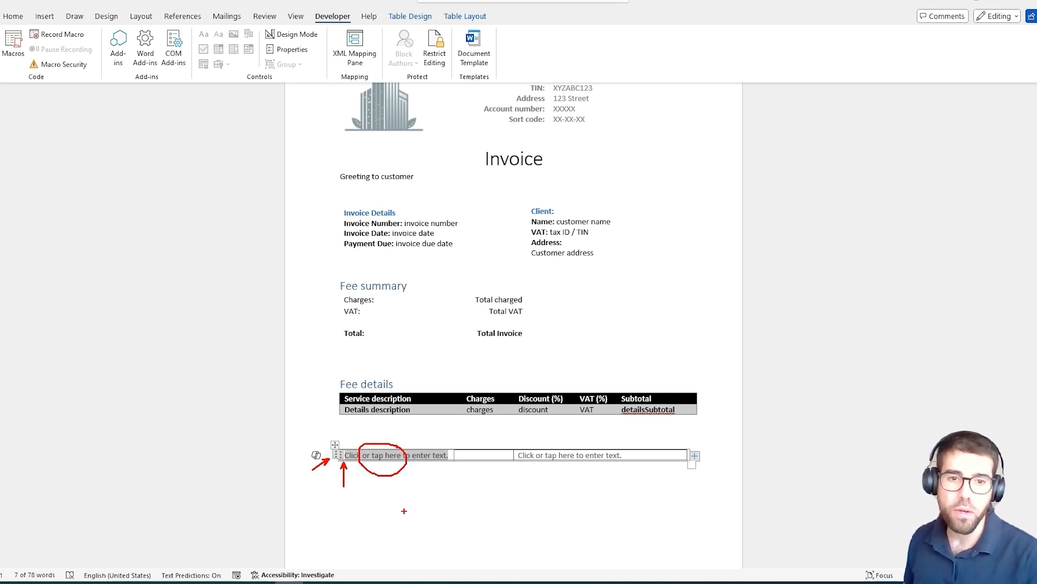
pyautogui.press('Escape')
# Replace the placeholder texts in the new table's two content controls with "Col1" and "Col2"
pyautogui.click(342, 457)
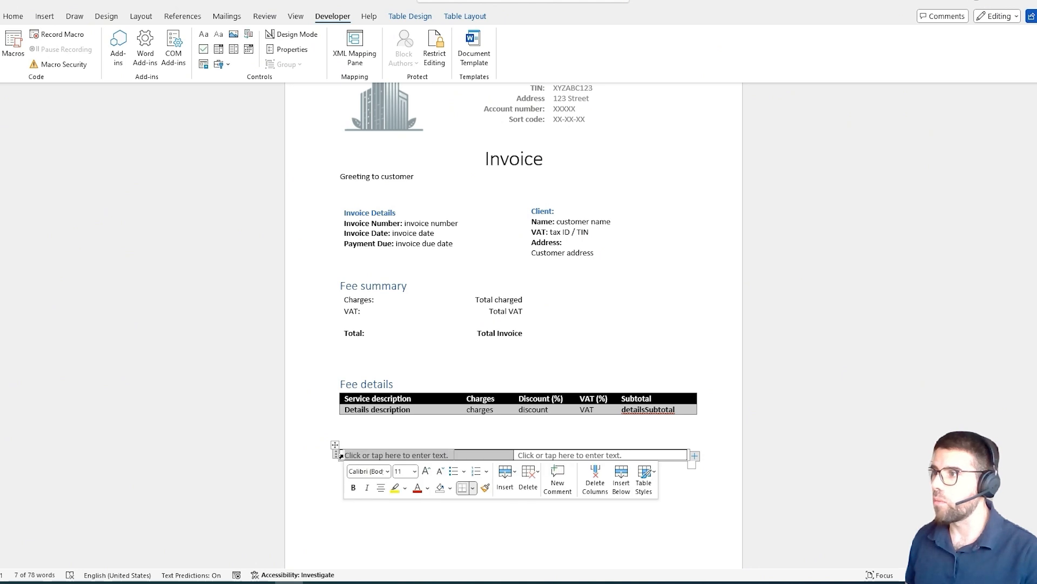
pyautogui.click(373, 457)
pyautogui.write('Col1')
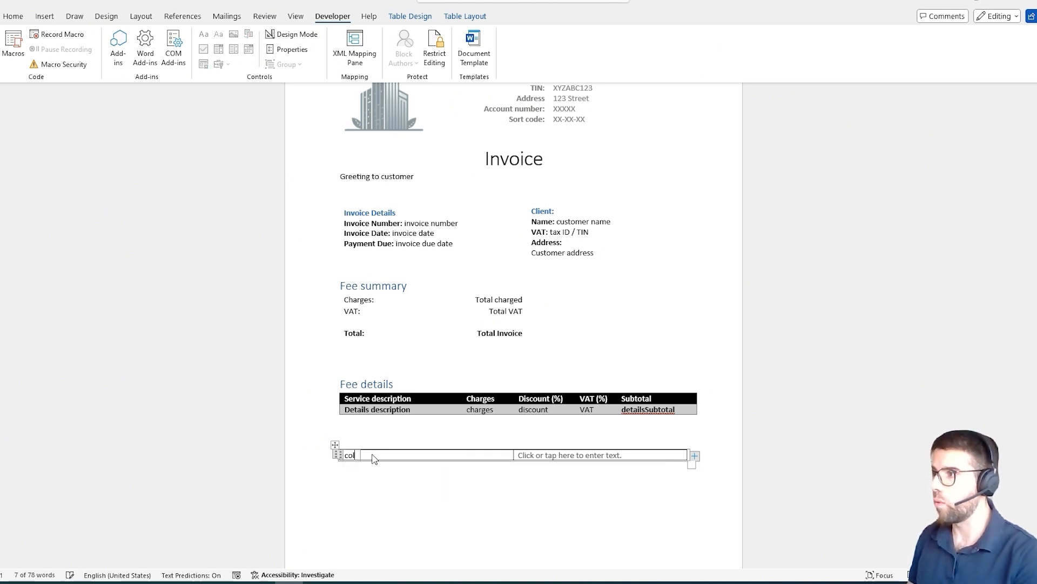
pyautogui.click(606, 459)
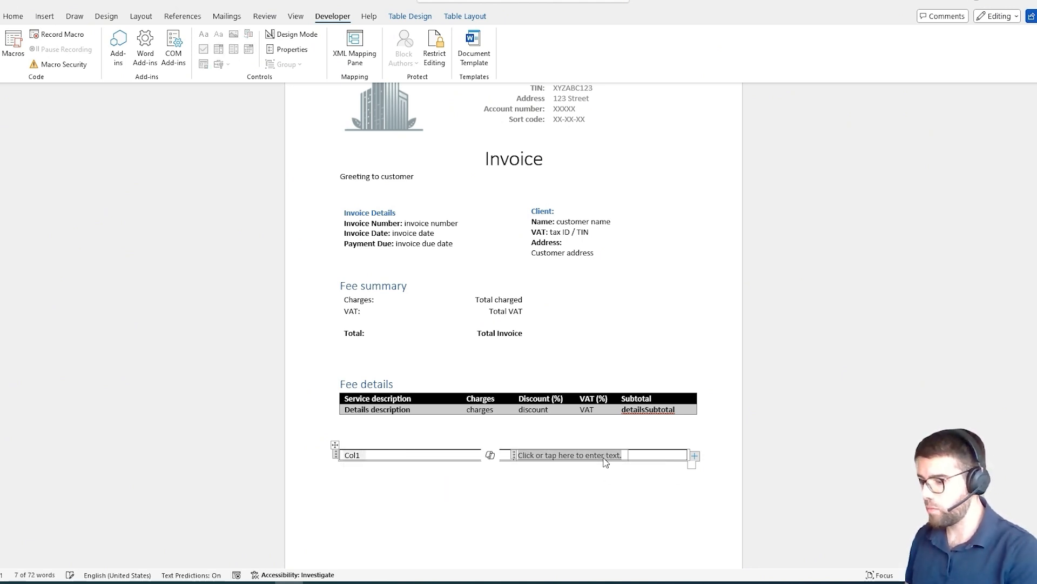
pyautogui.write('Col2')
# Set the title and tag of the first cell's plain text content control to Col1
pyautogui.doubleClick(351, 455)
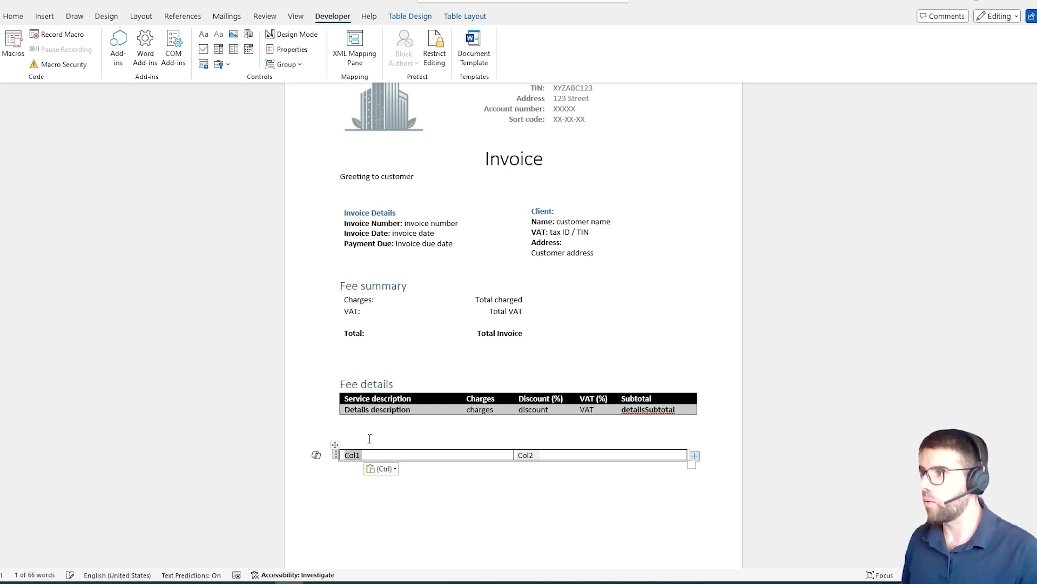
pyautogui.click(289, 49)
pyautogui.write('Col1')
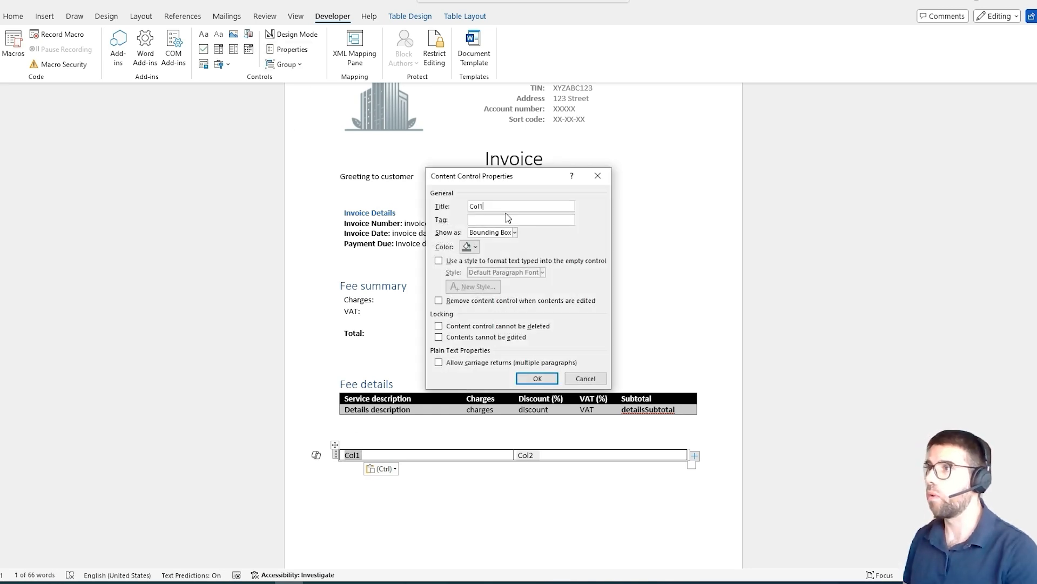
pyautogui.write('Col1')
pyautogui.click(537, 378)
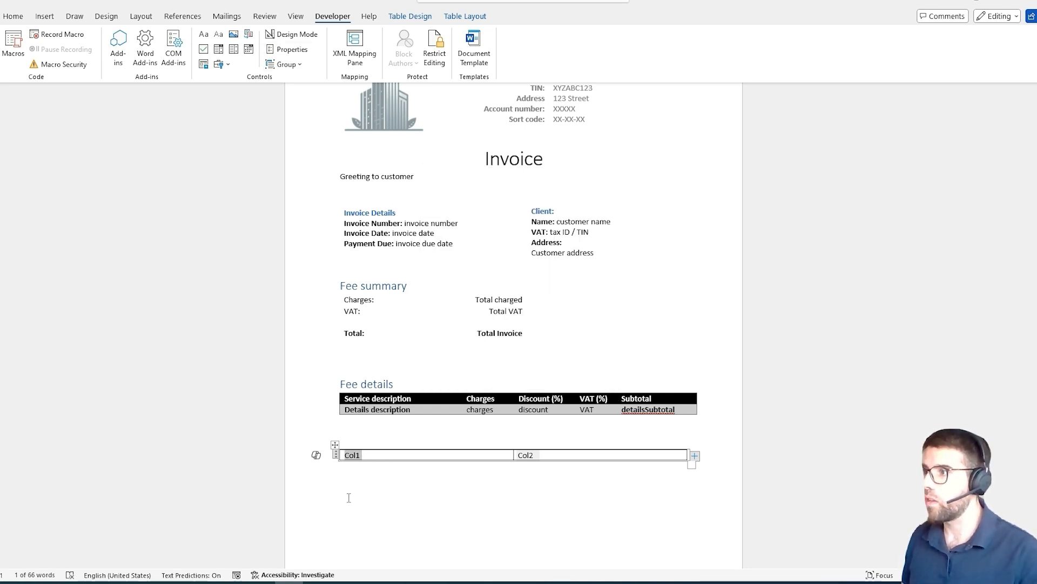
# Give the repeating section content control around the new table's row the title "repeatingCOntrol"
pyautogui.click(355, 456)
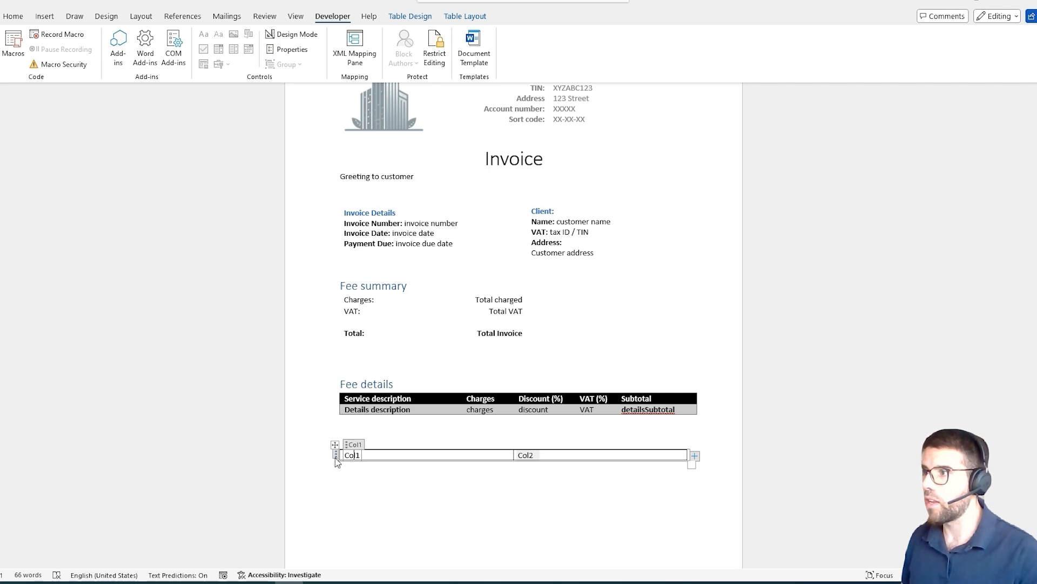
pyautogui.click(335, 459)
pyautogui.click(288, 49)
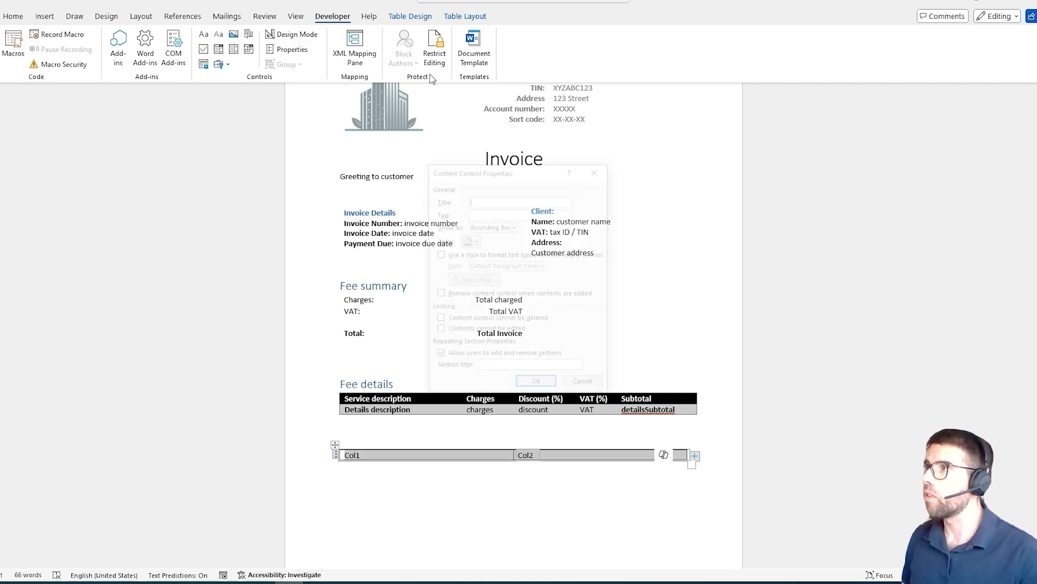
pyautogui.write('repeatingCOntrol')
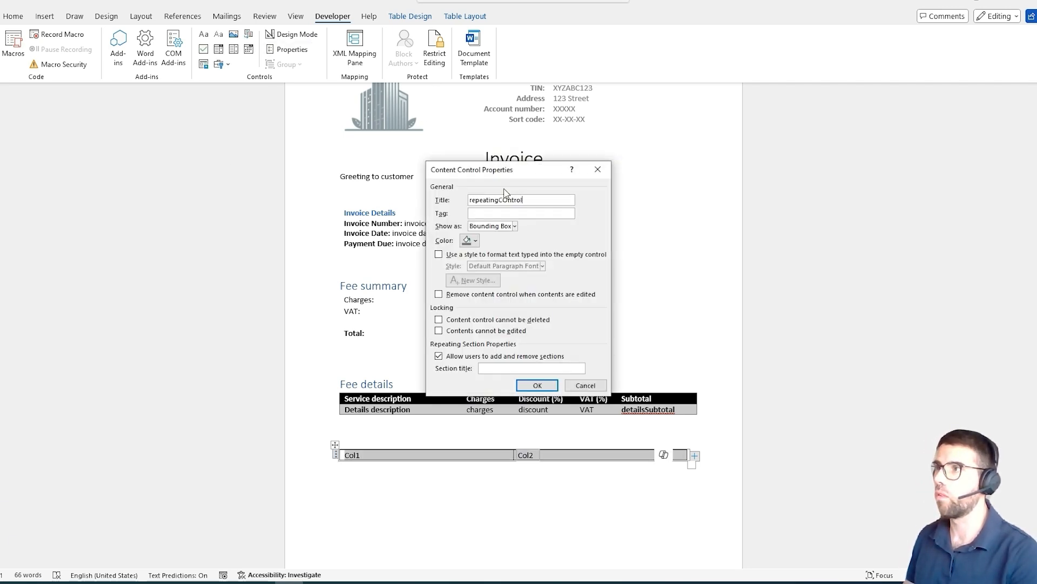
pyautogui.press('Tab')
pyautogui.click(537, 384)
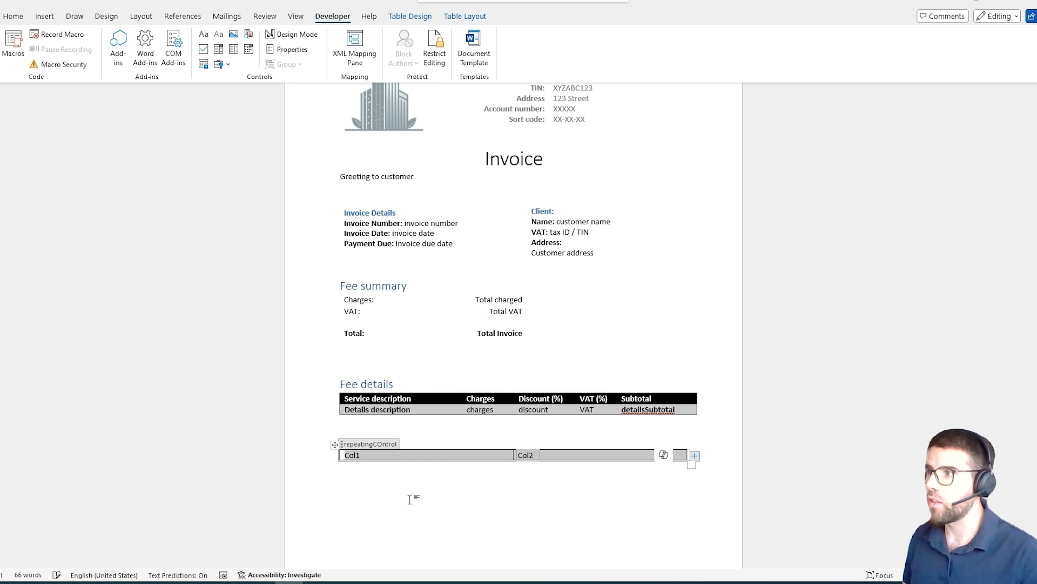
# Examine how the first cell's content control is nested inside the new table's repeating section control
pyautogui.click(329, 465)
pyautogui.click(351, 455)
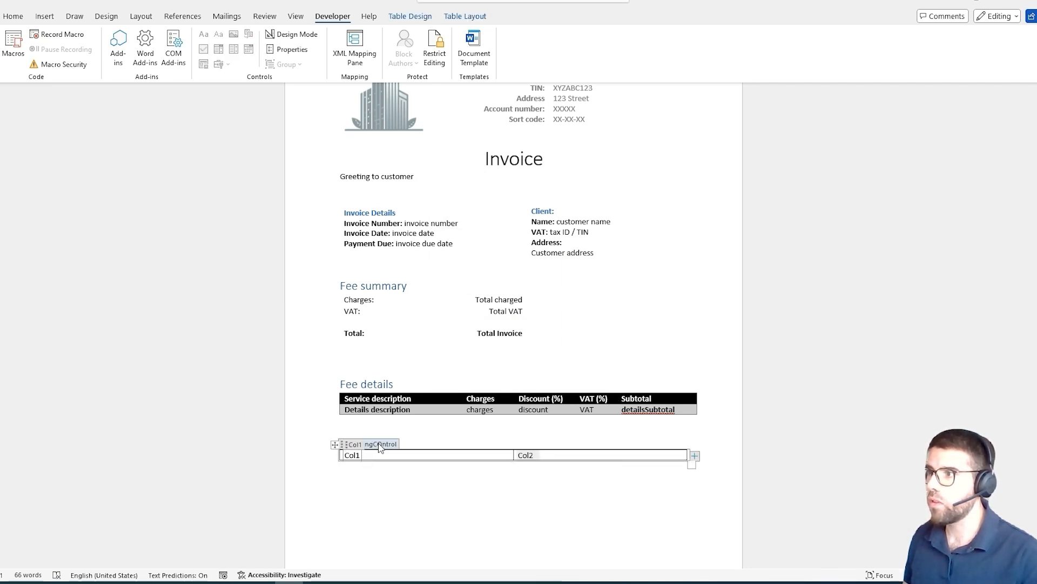
pyautogui.click(378, 444)
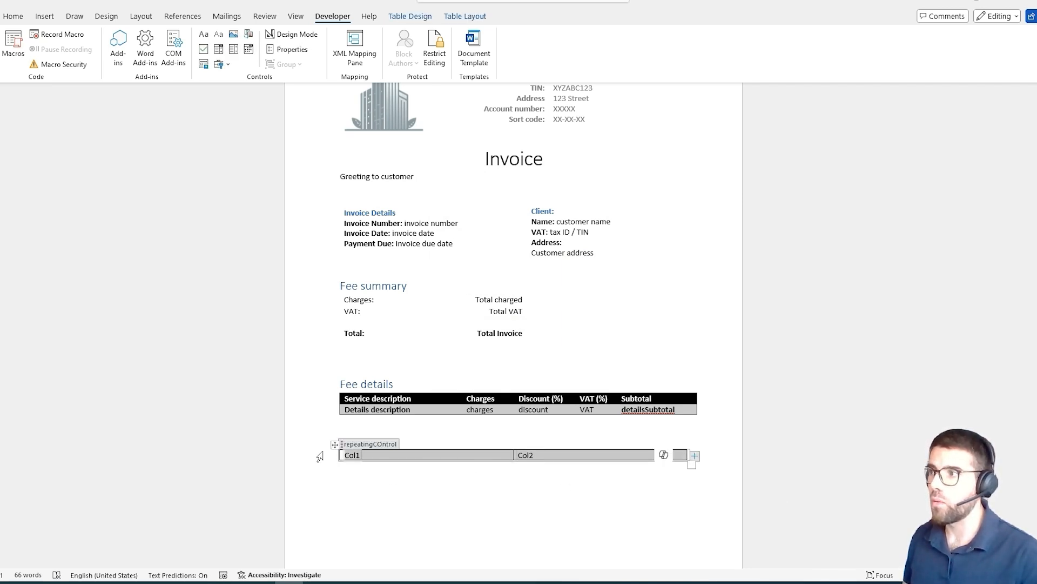
pyautogui.click(360, 459)
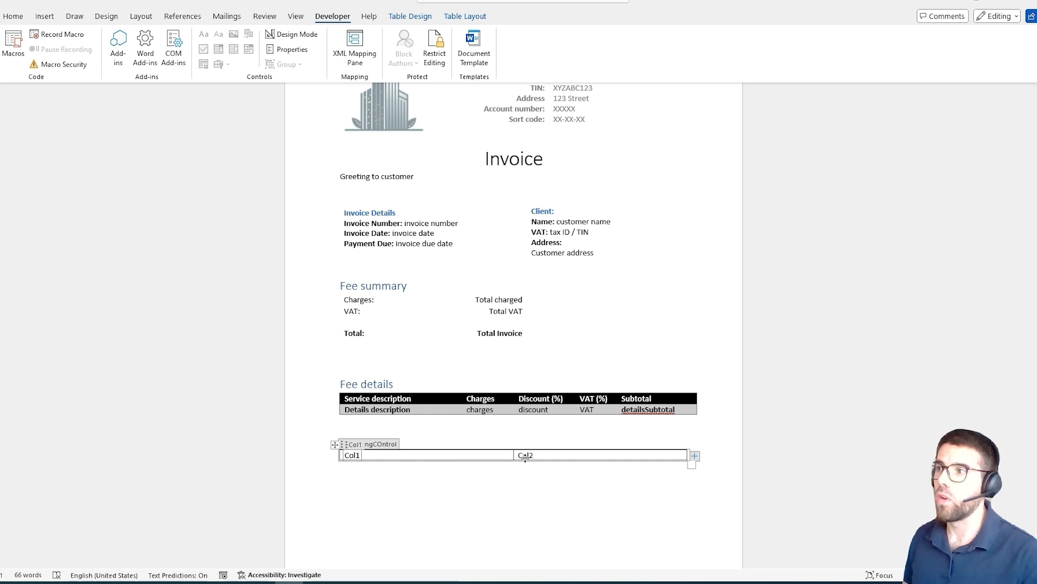
pyautogui.click(553, 480)
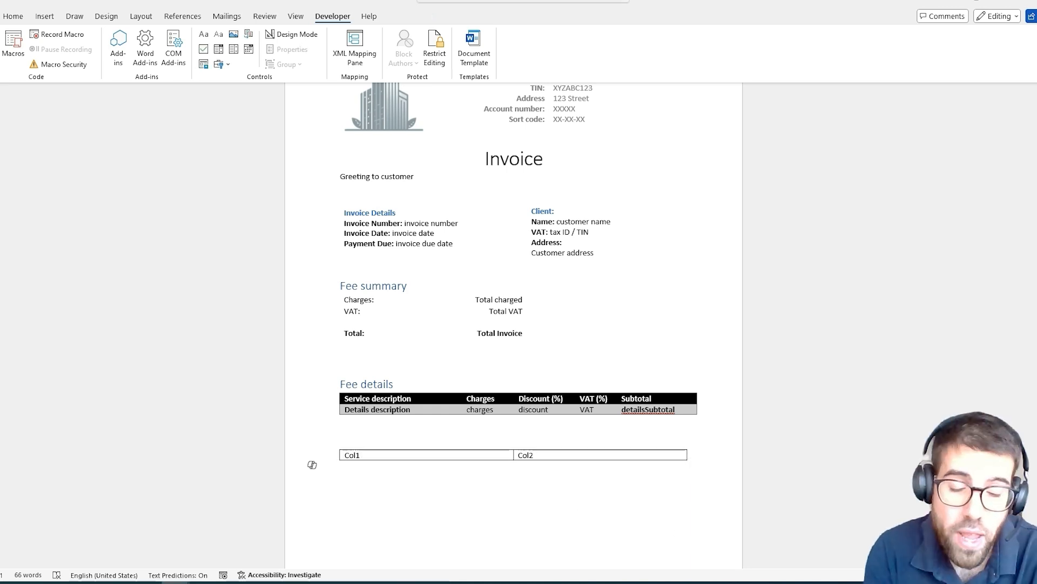